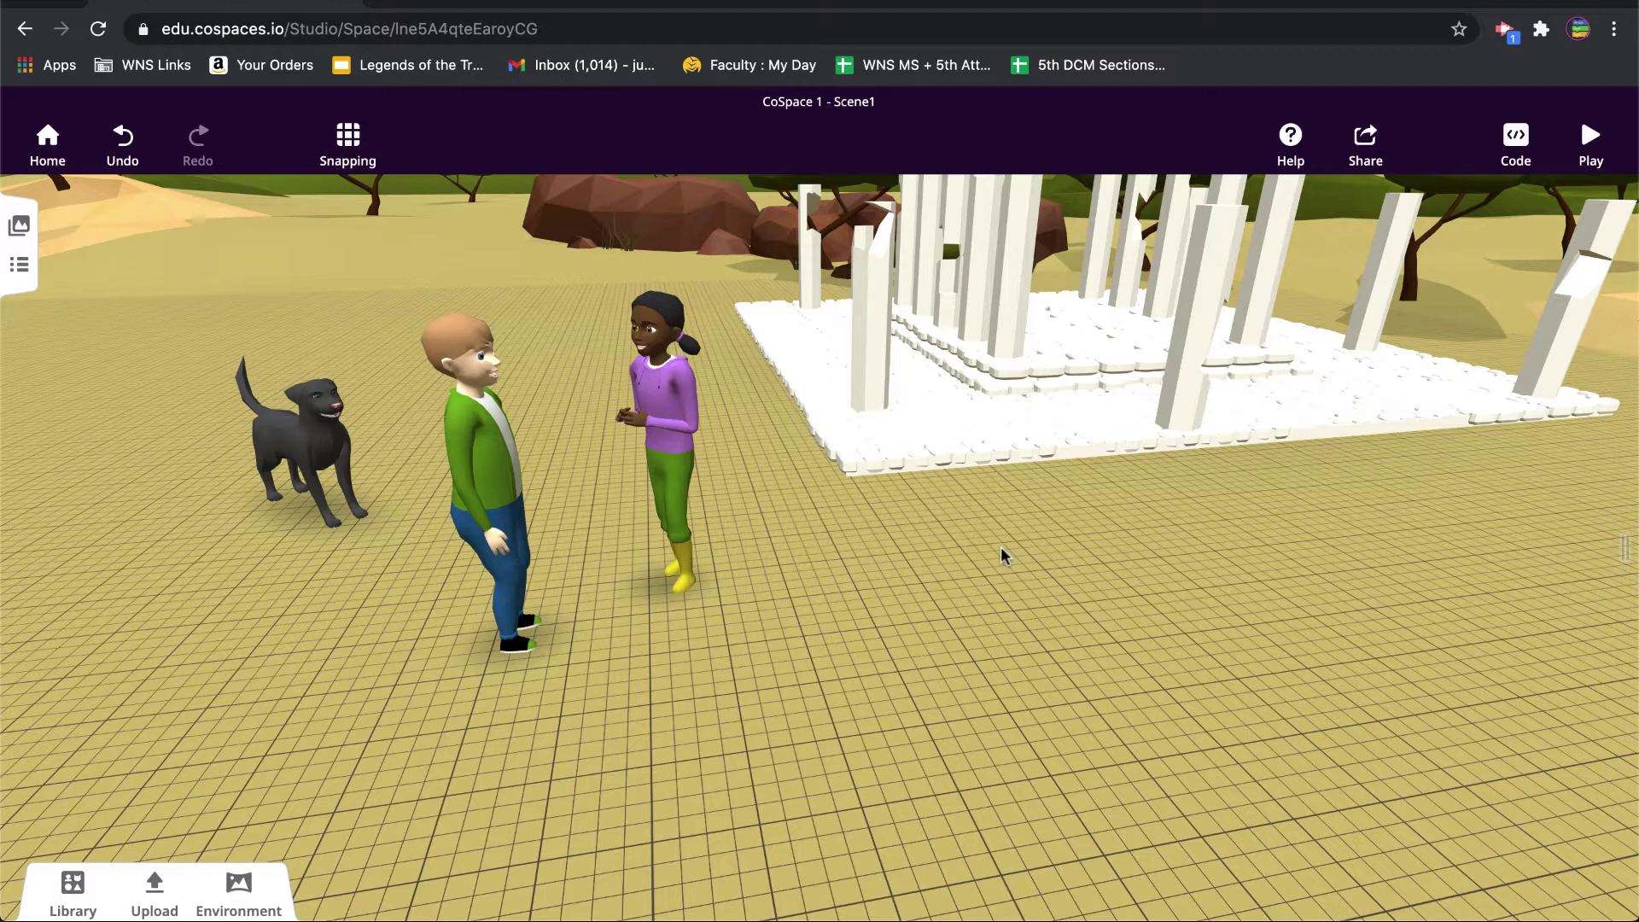
# - Shift the Acropolis model slightly away from the two characters and lock it in place
pyautogui.moveTo(1062, 432); pyautogui.dragTo(1074, 405)
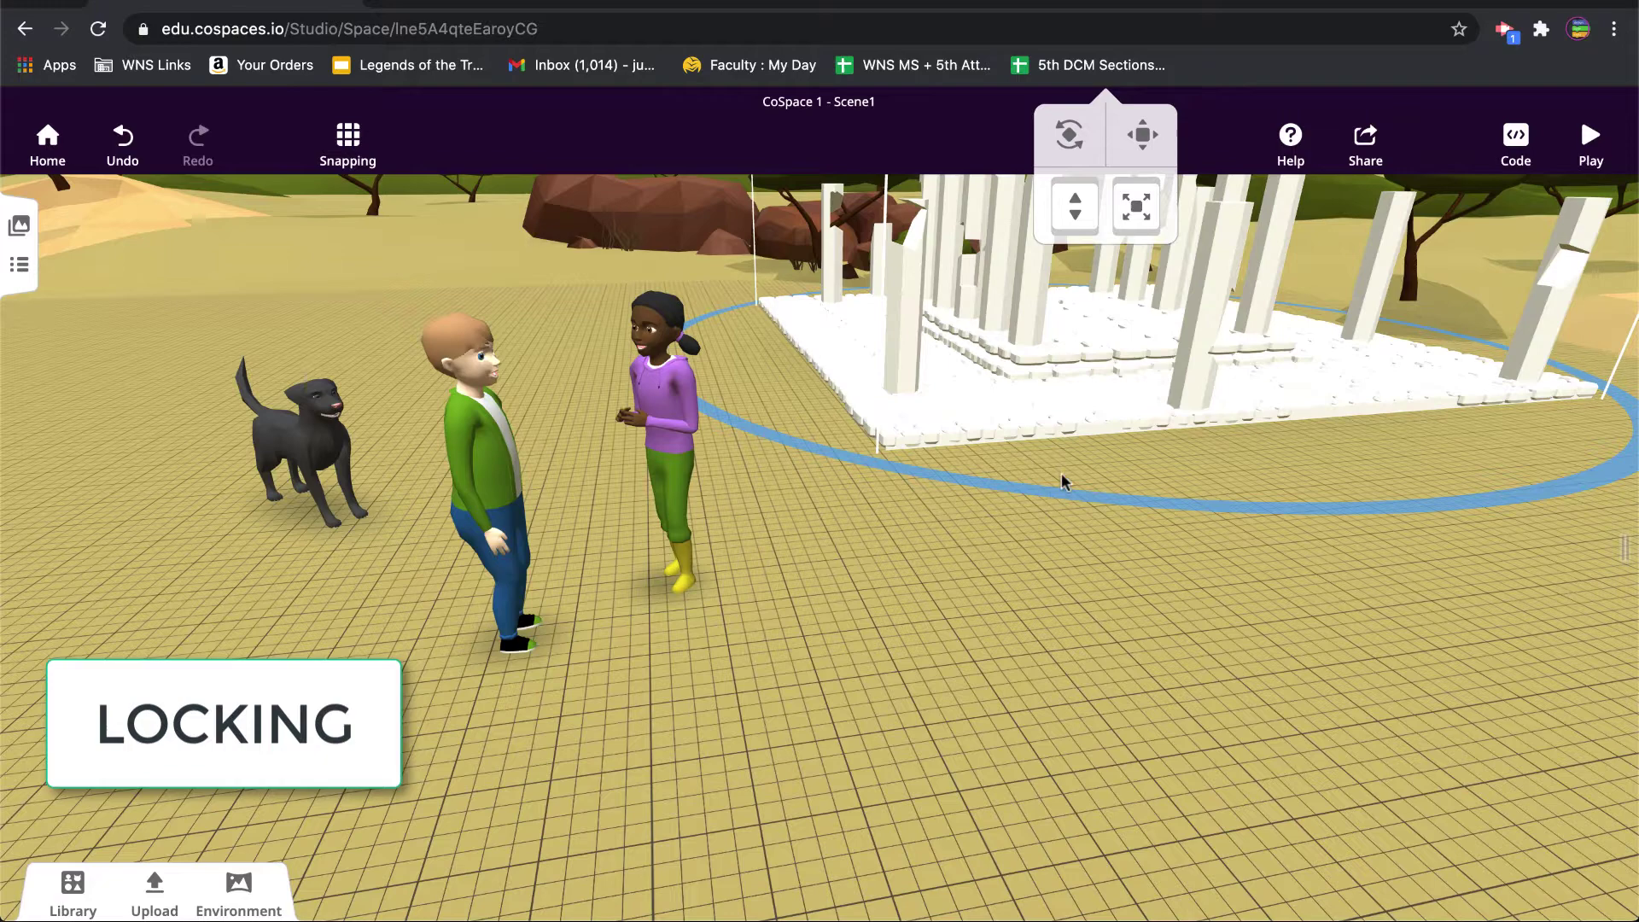
pyautogui.click(1061, 517)
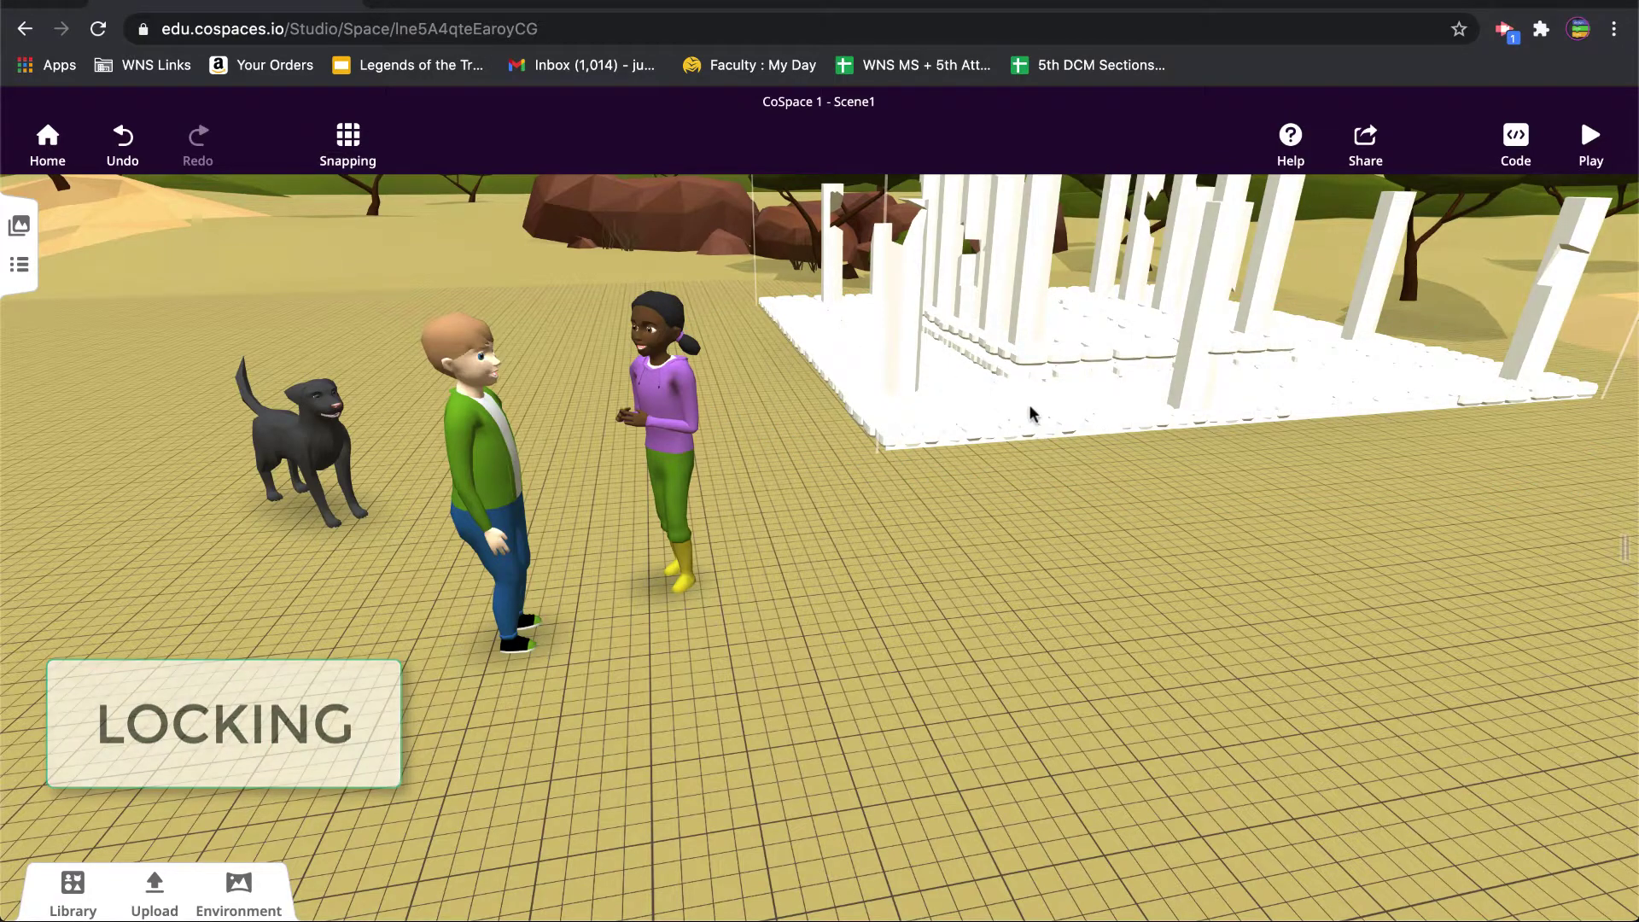
pyautogui.moveTo(1032, 413); pyautogui.dragTo(1031, 413)
pyautogui.rightClick(1032, 413)
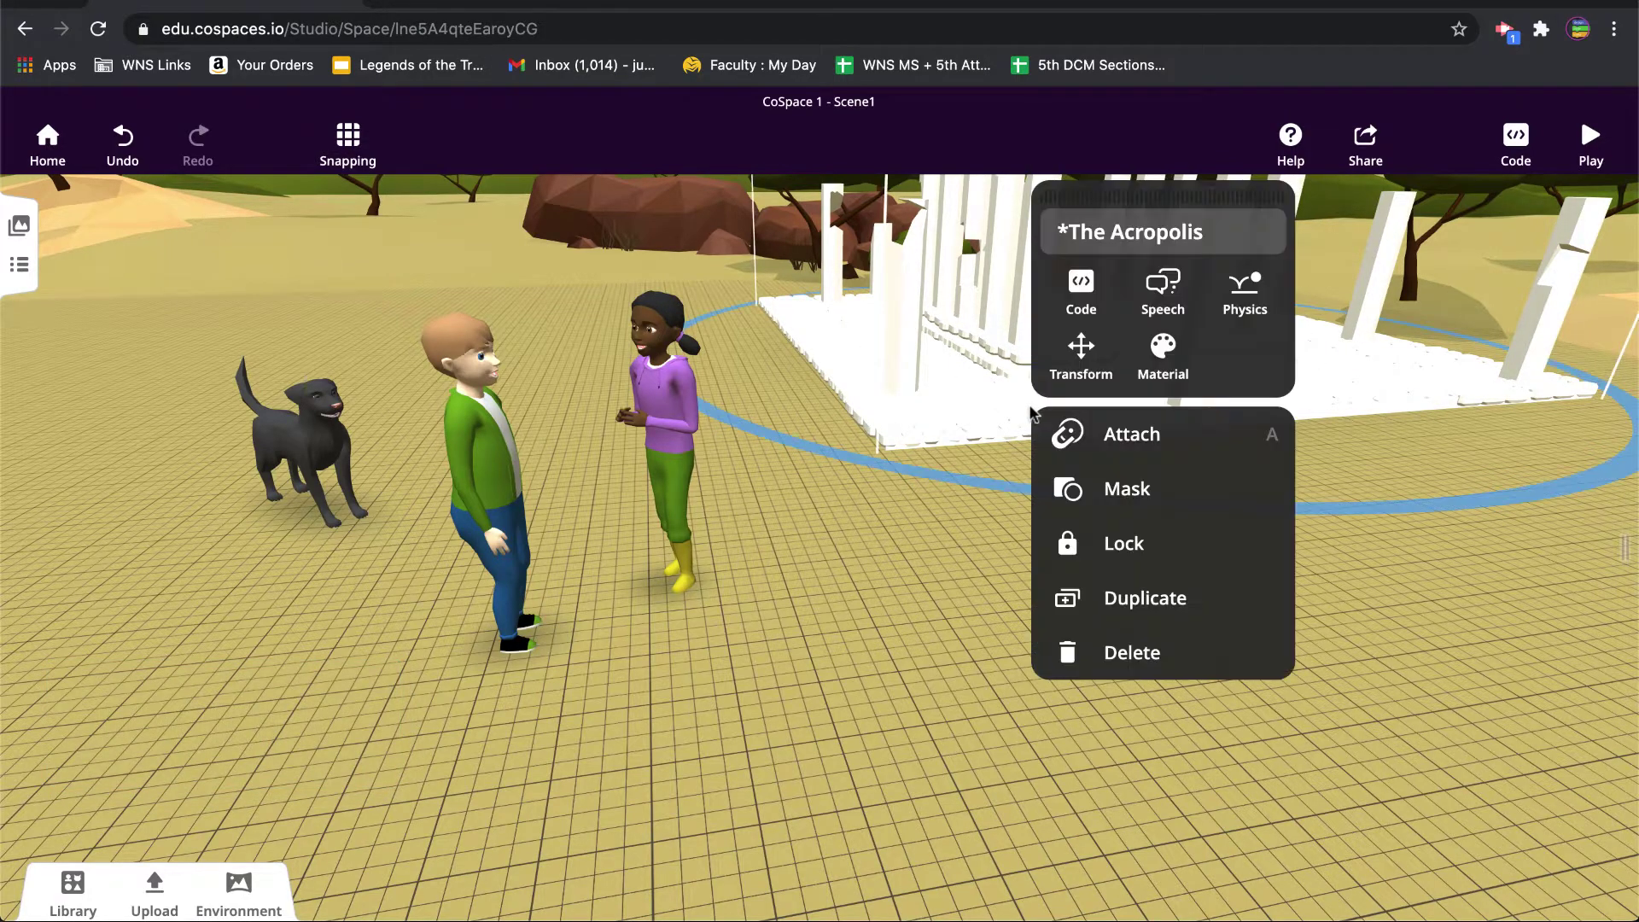
pyautogui.click(1102, 546)
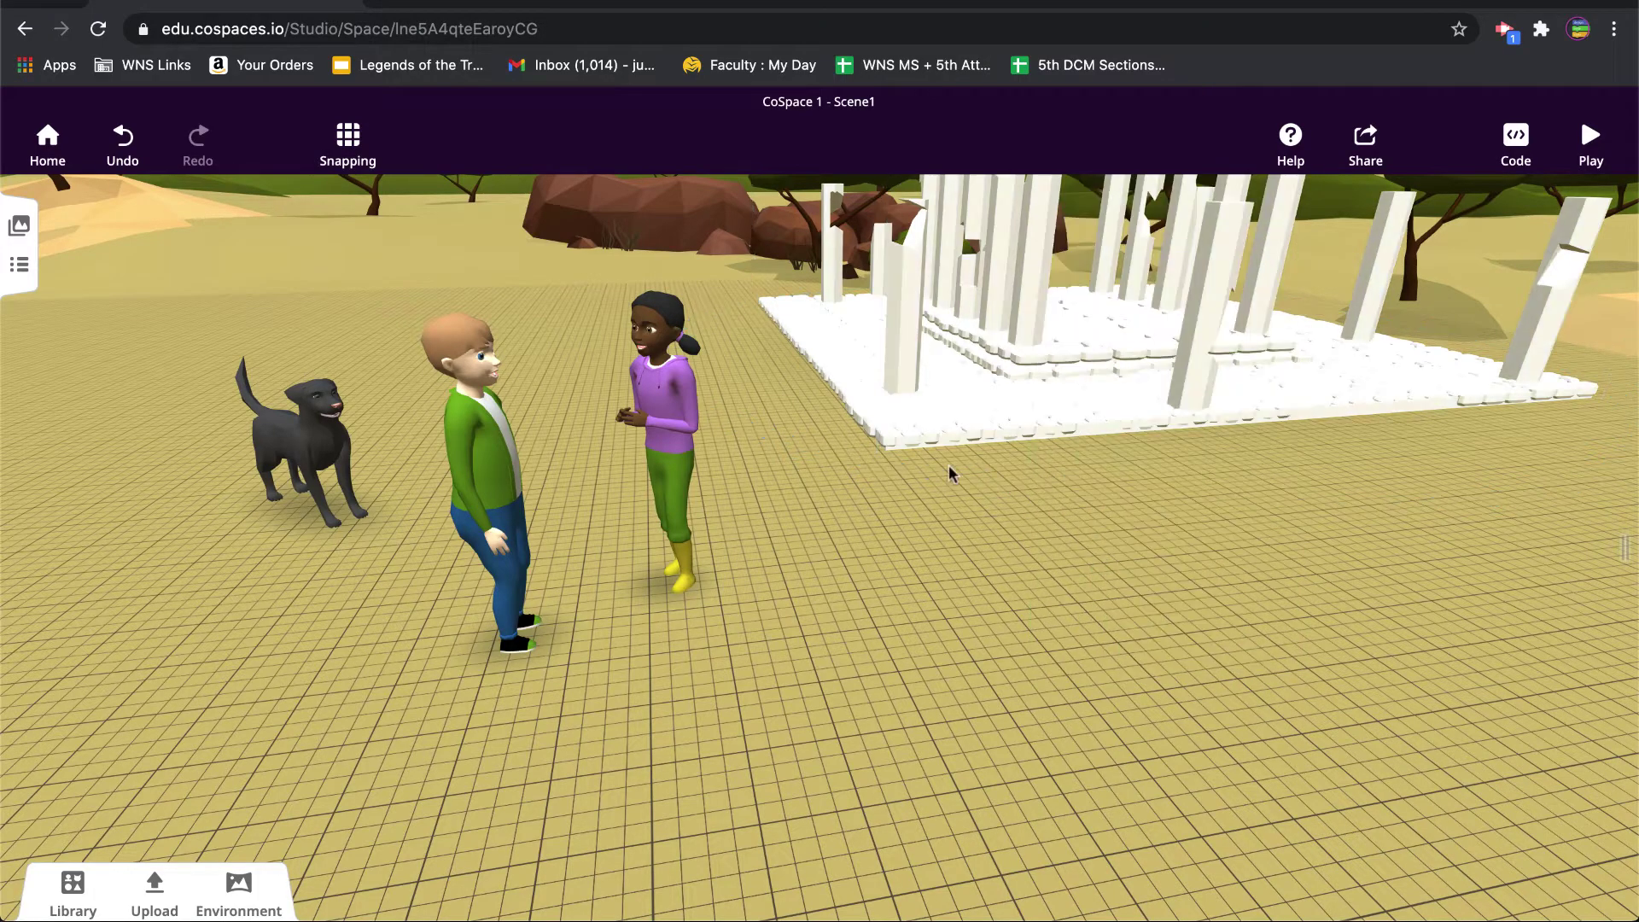
# - Try to move the locked Acropolis model, and look for the Unlock option among its settings
pyautogui.moveTo(980, 417); pyautogui.dragTo(1042, 491)
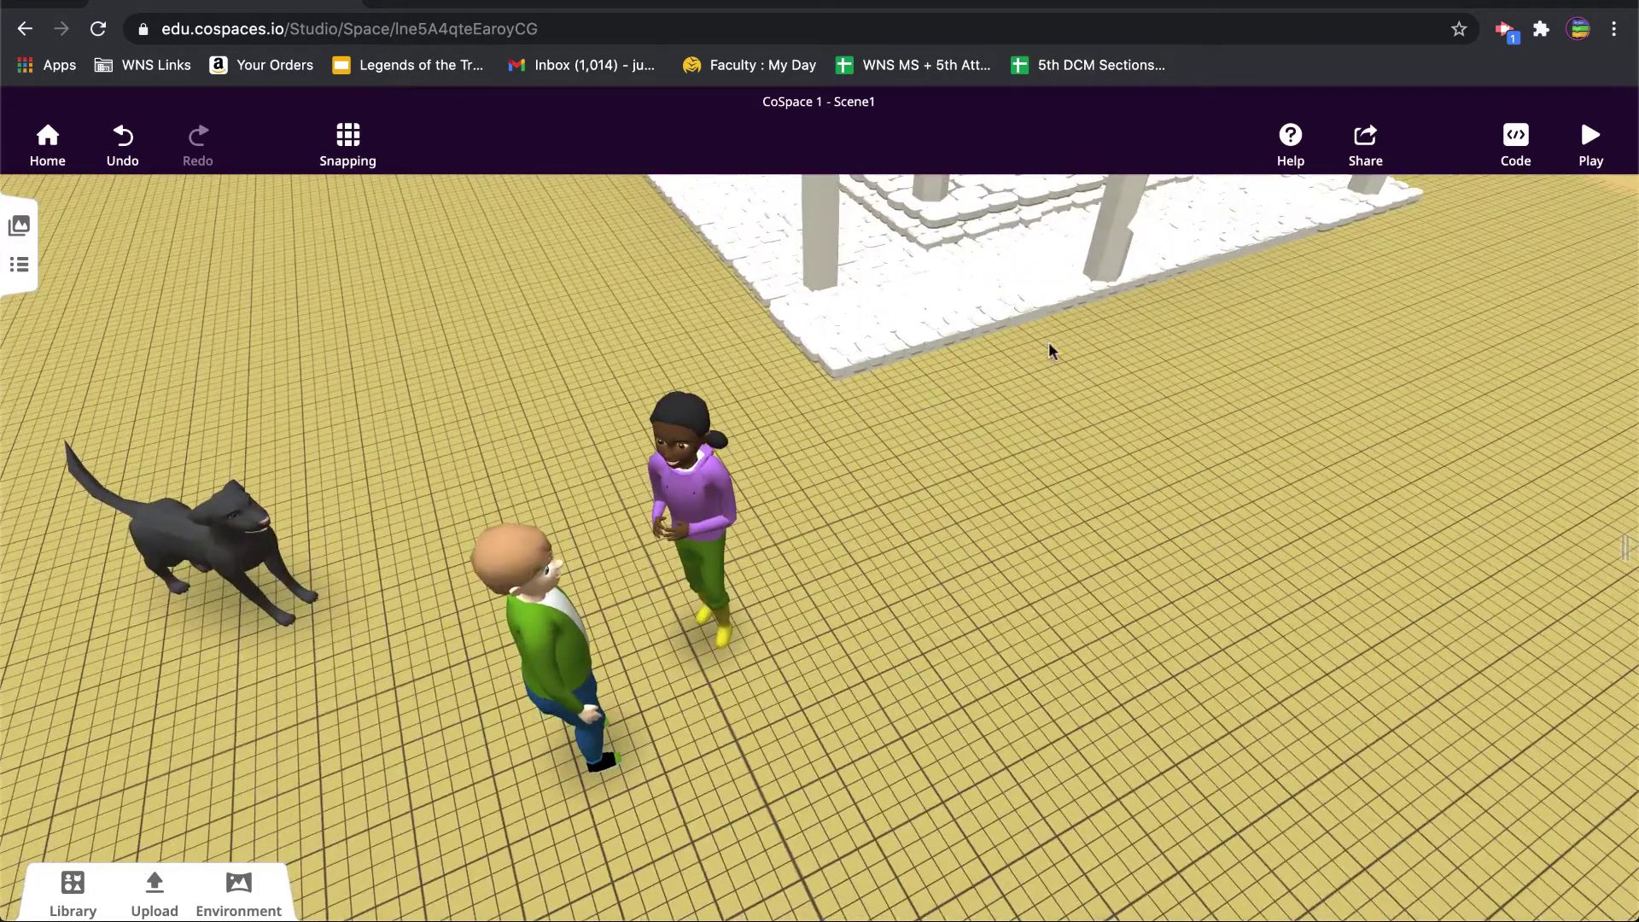
pyautogui.moveTo(1050, 351); pyautogui.dragTo(1018, 271)
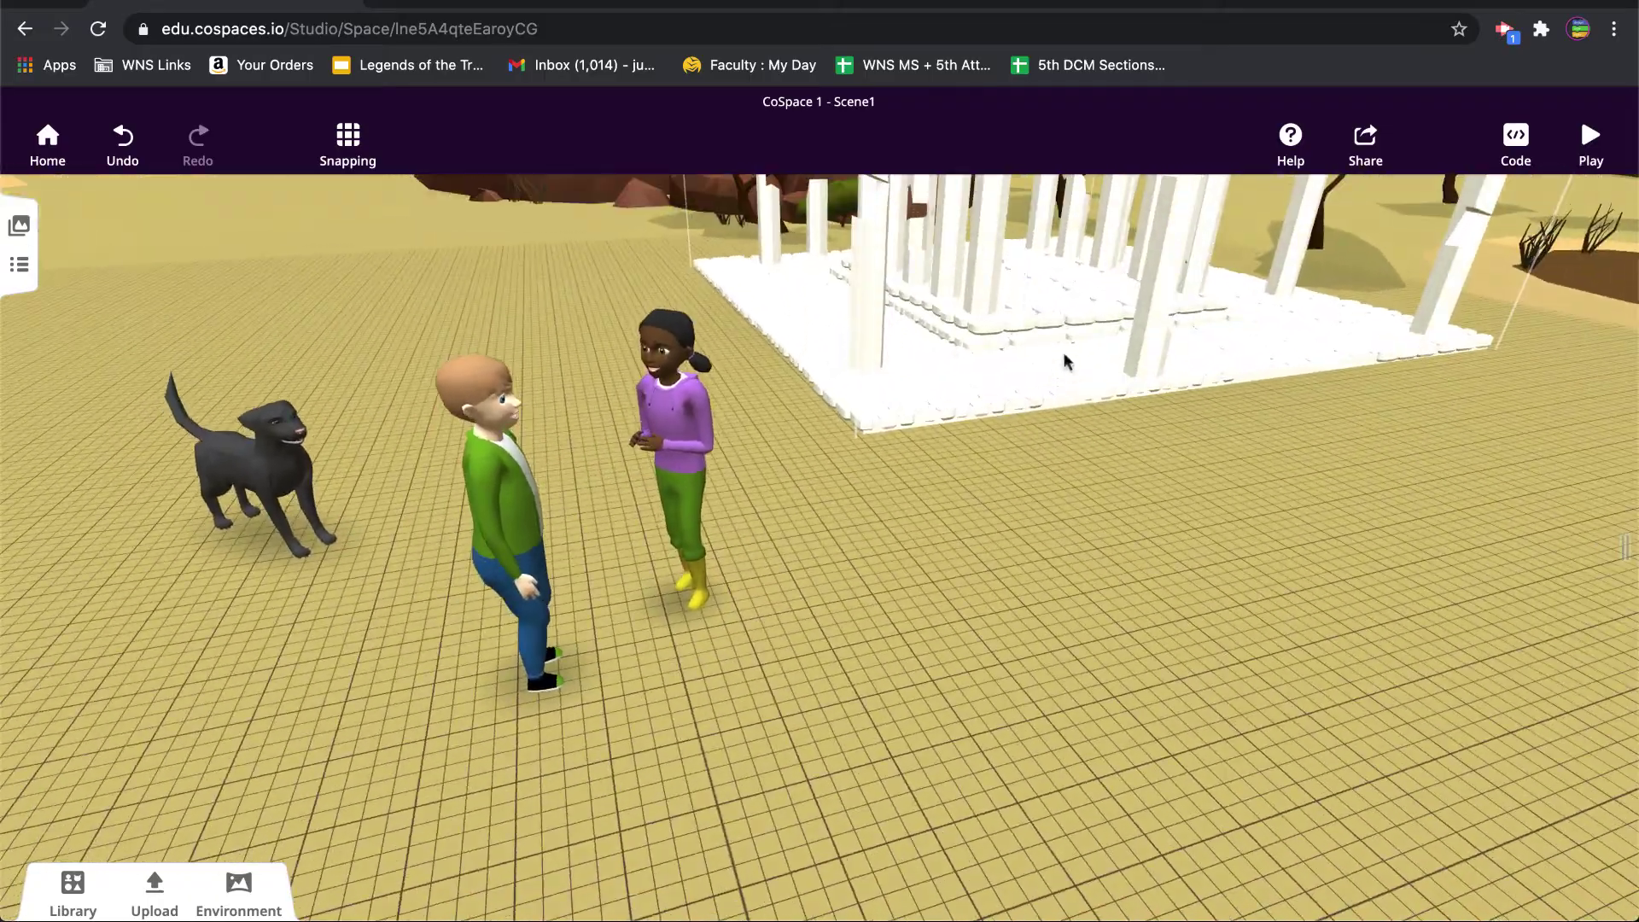
pyautogui.moveTo(1067, 363); pyautogui.dragTo(999, 362)
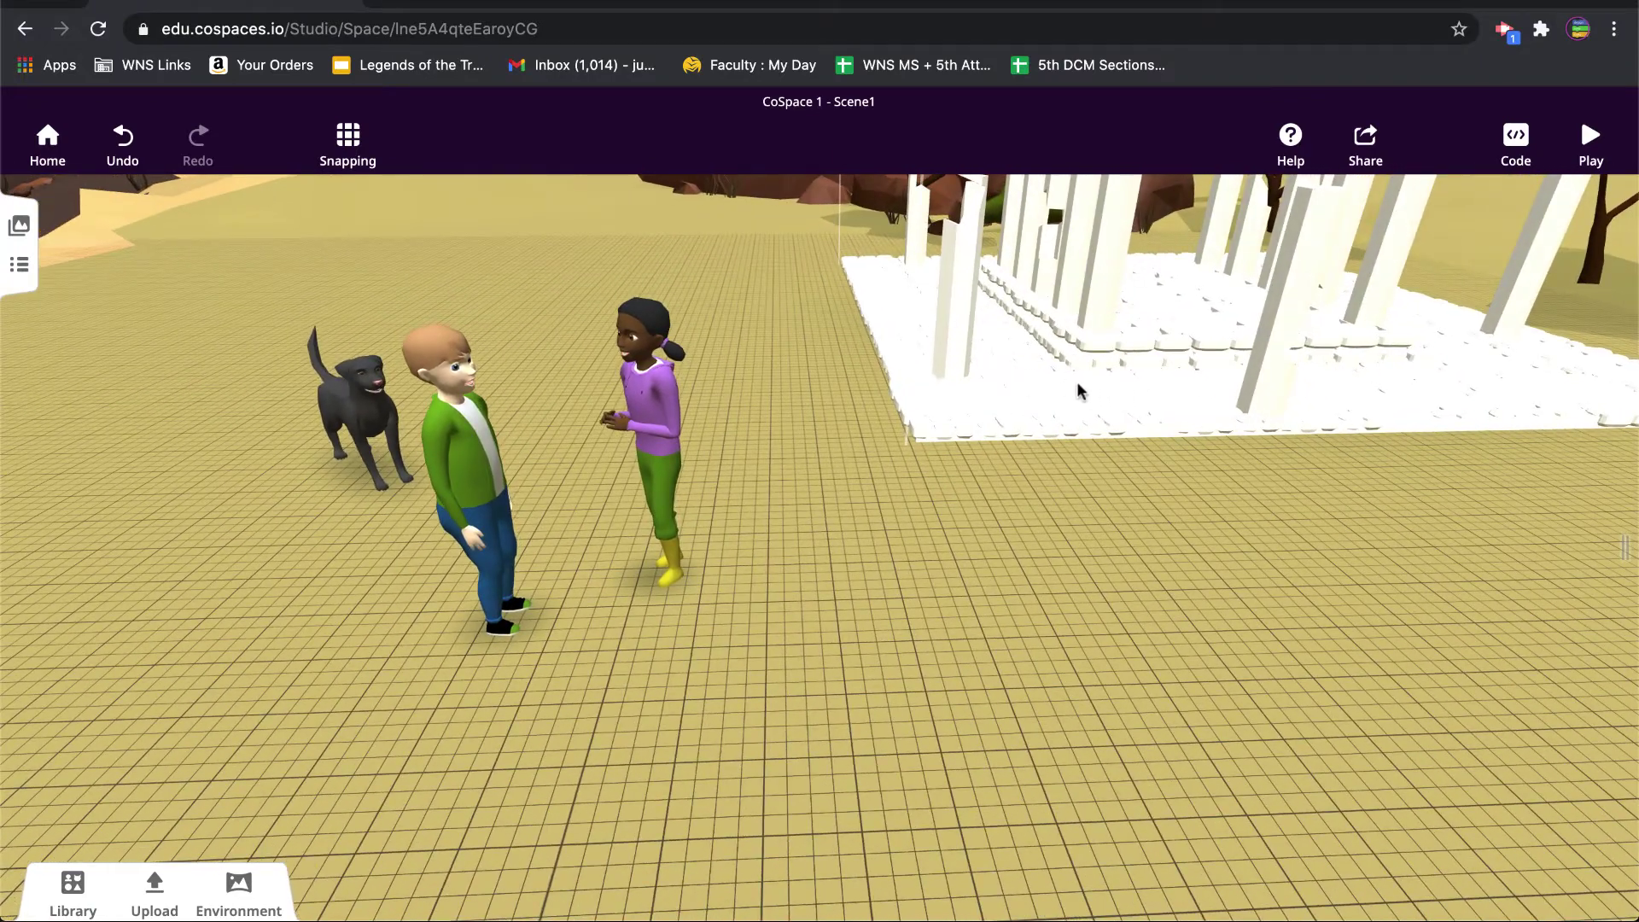
pyautogui.rightClick(1079, 391)
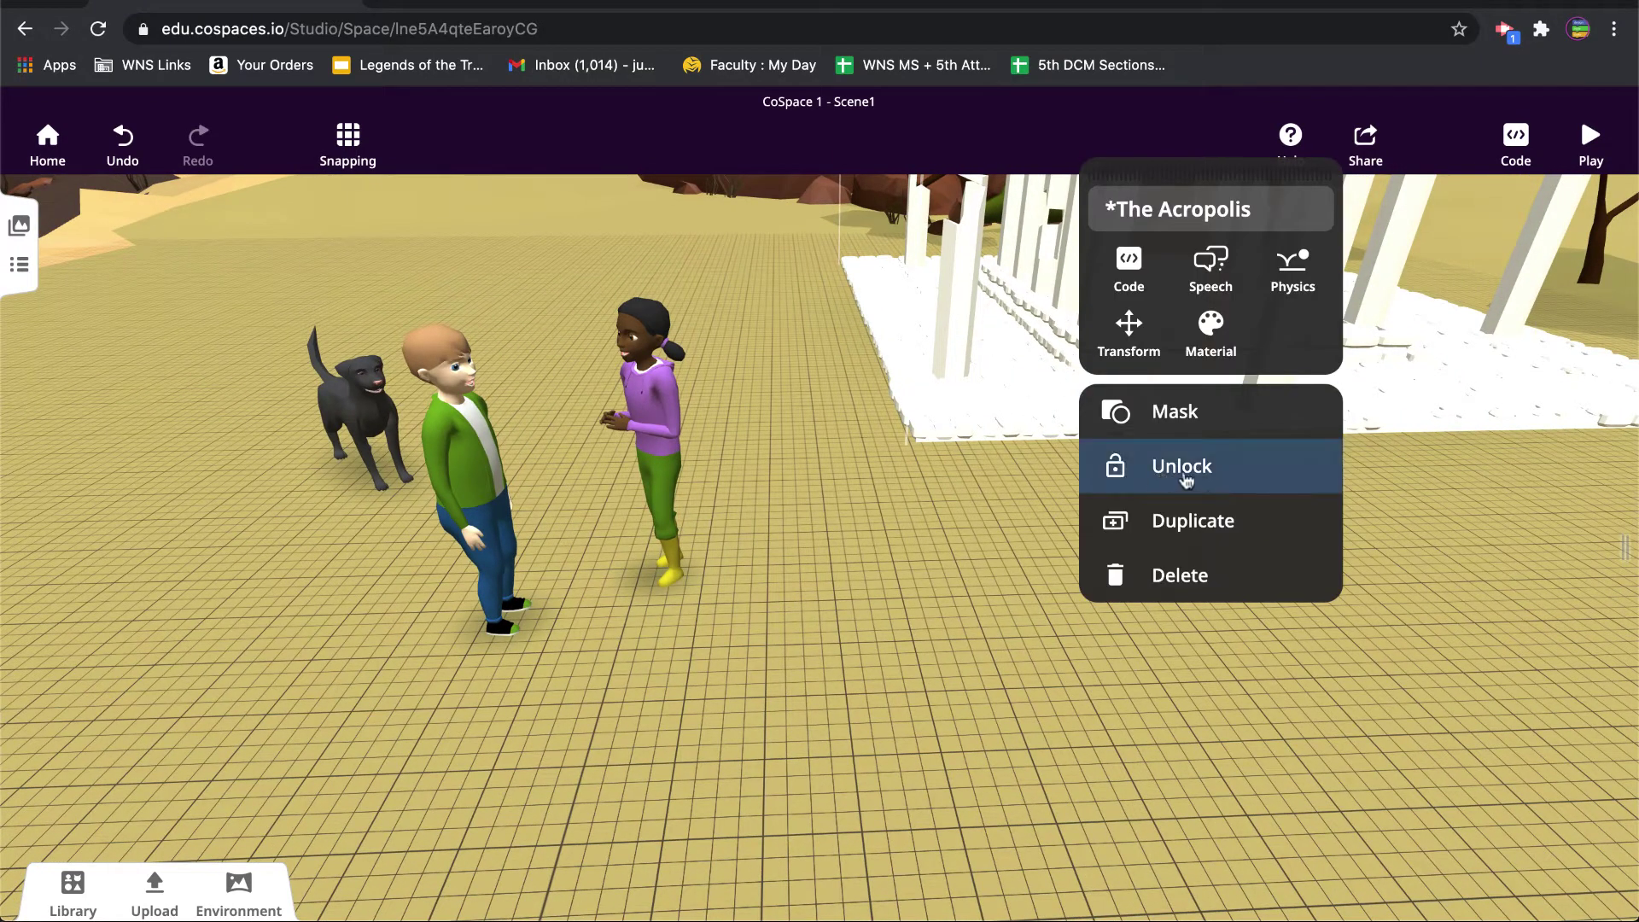
pyautogui.click(1030, 470)
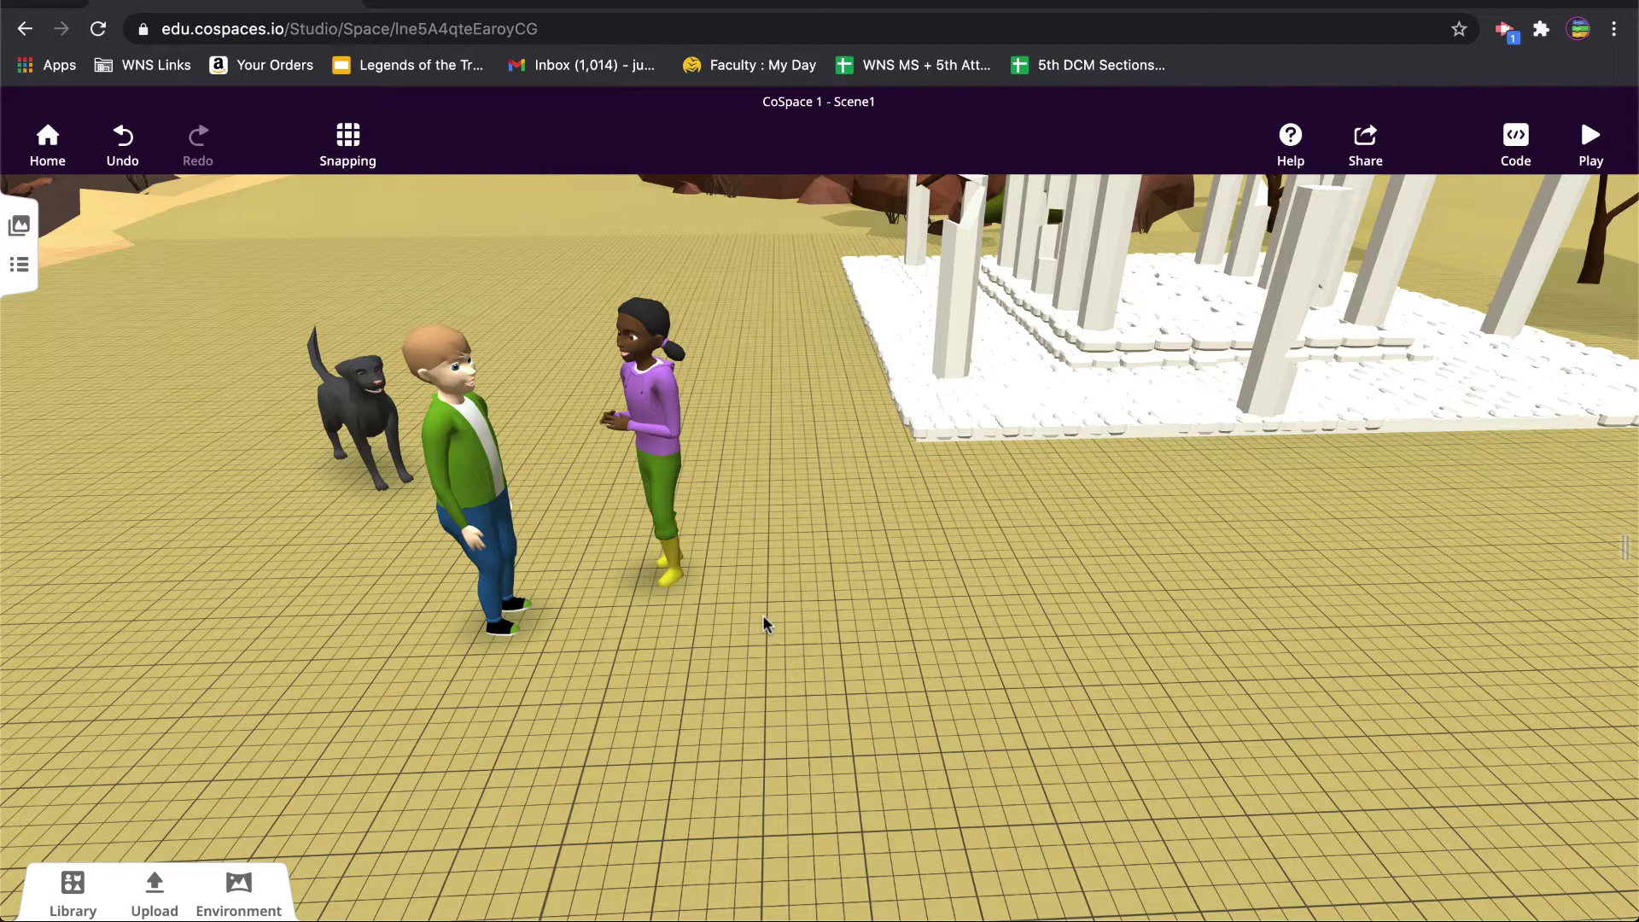
# - Move the girl in purple toward the Acropolis and back on the 0.25 grid, checking the snapping settings in between
pyautogui.click(669, 468)
pyautogui.moveTo(669, 468); pyautogui.dragTo(756, 475)
pyautogui.click(340, 139)
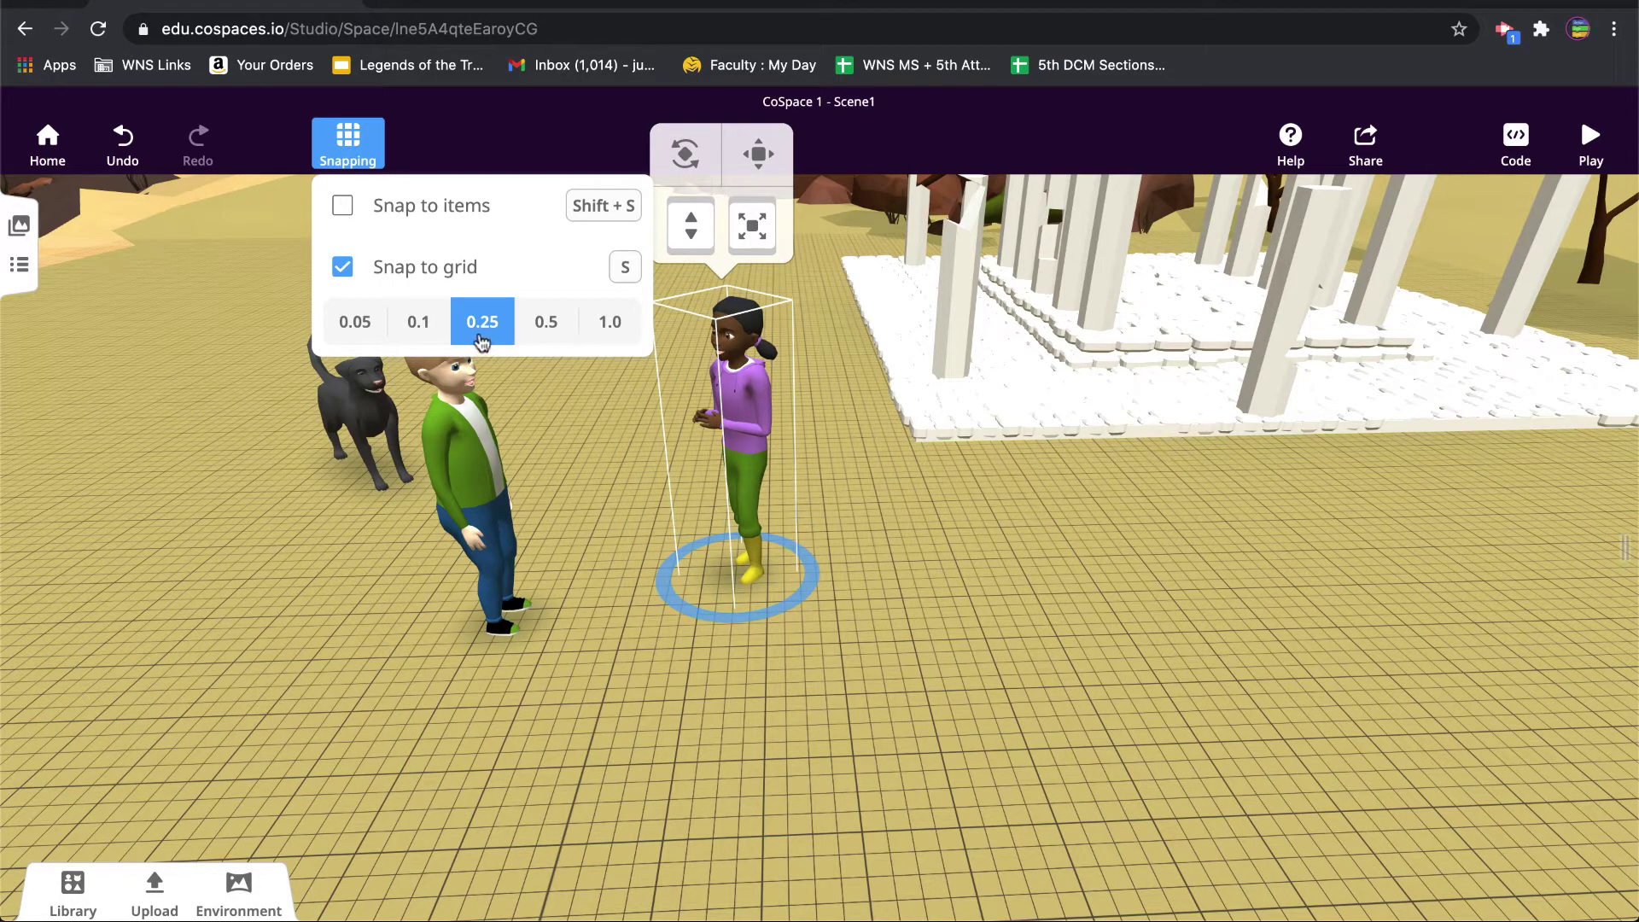
pyautogui.click(693, 454)
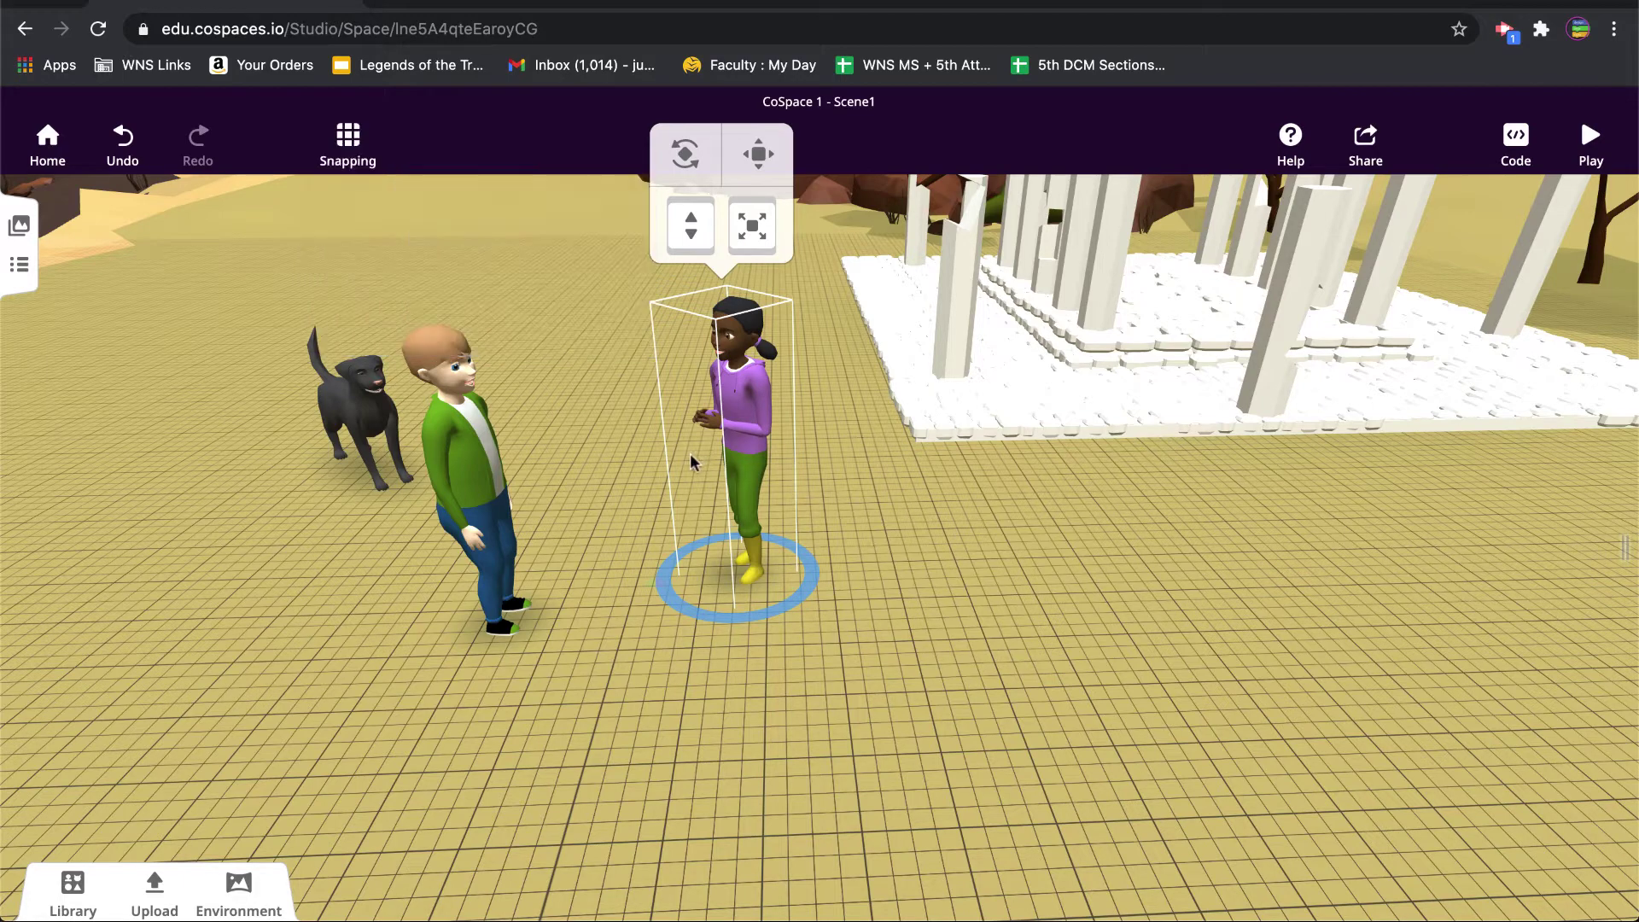
pyautogui.moveTo(756, 468); pyautogui.dragTo(694, 438)
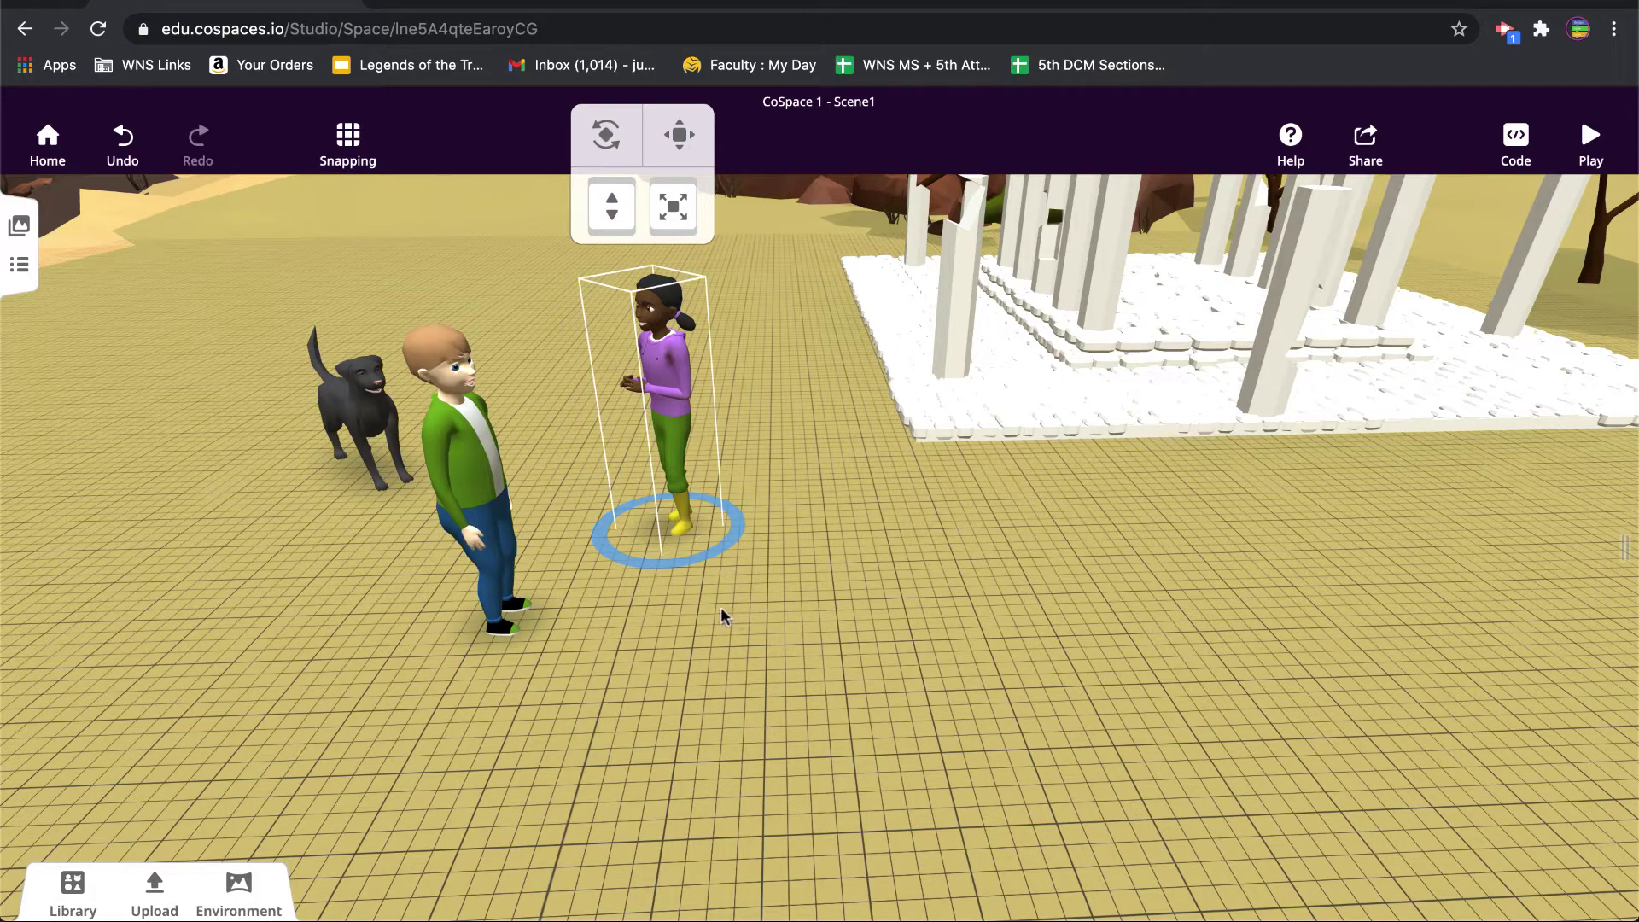
# - Try grid snapping at 0.1 and 1.0, and move the girl in purple toward the Acropolis on the 1.0 grid
pyautogui.moveTo(688, 494); pyautogui.dragTo(699, 492)
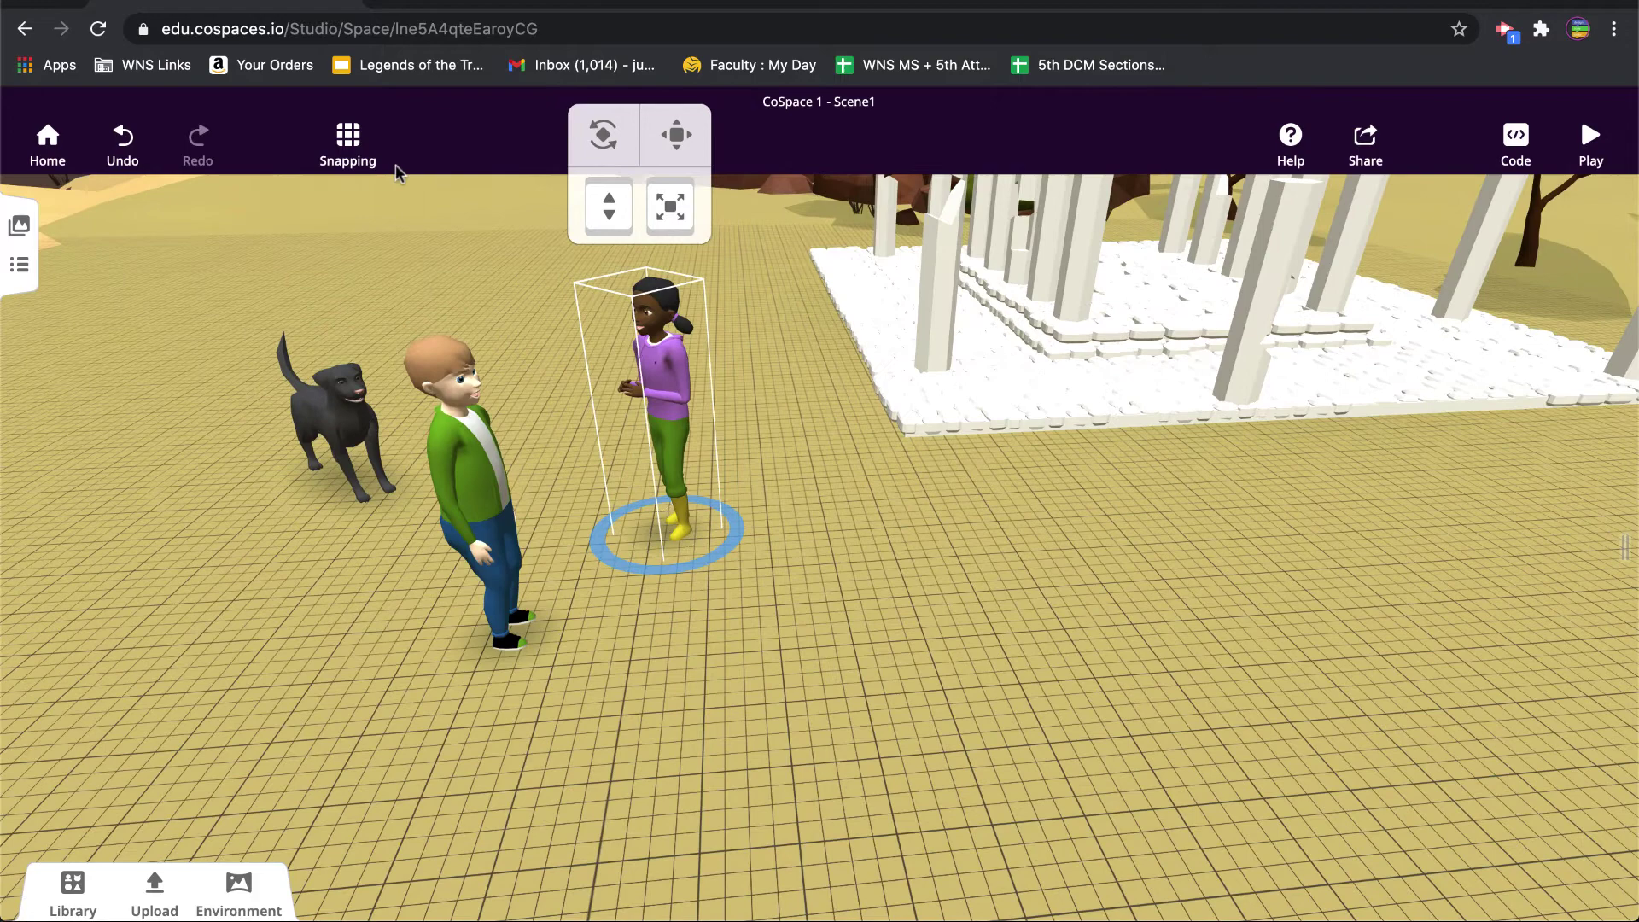
pyautogui.click(350, 143)
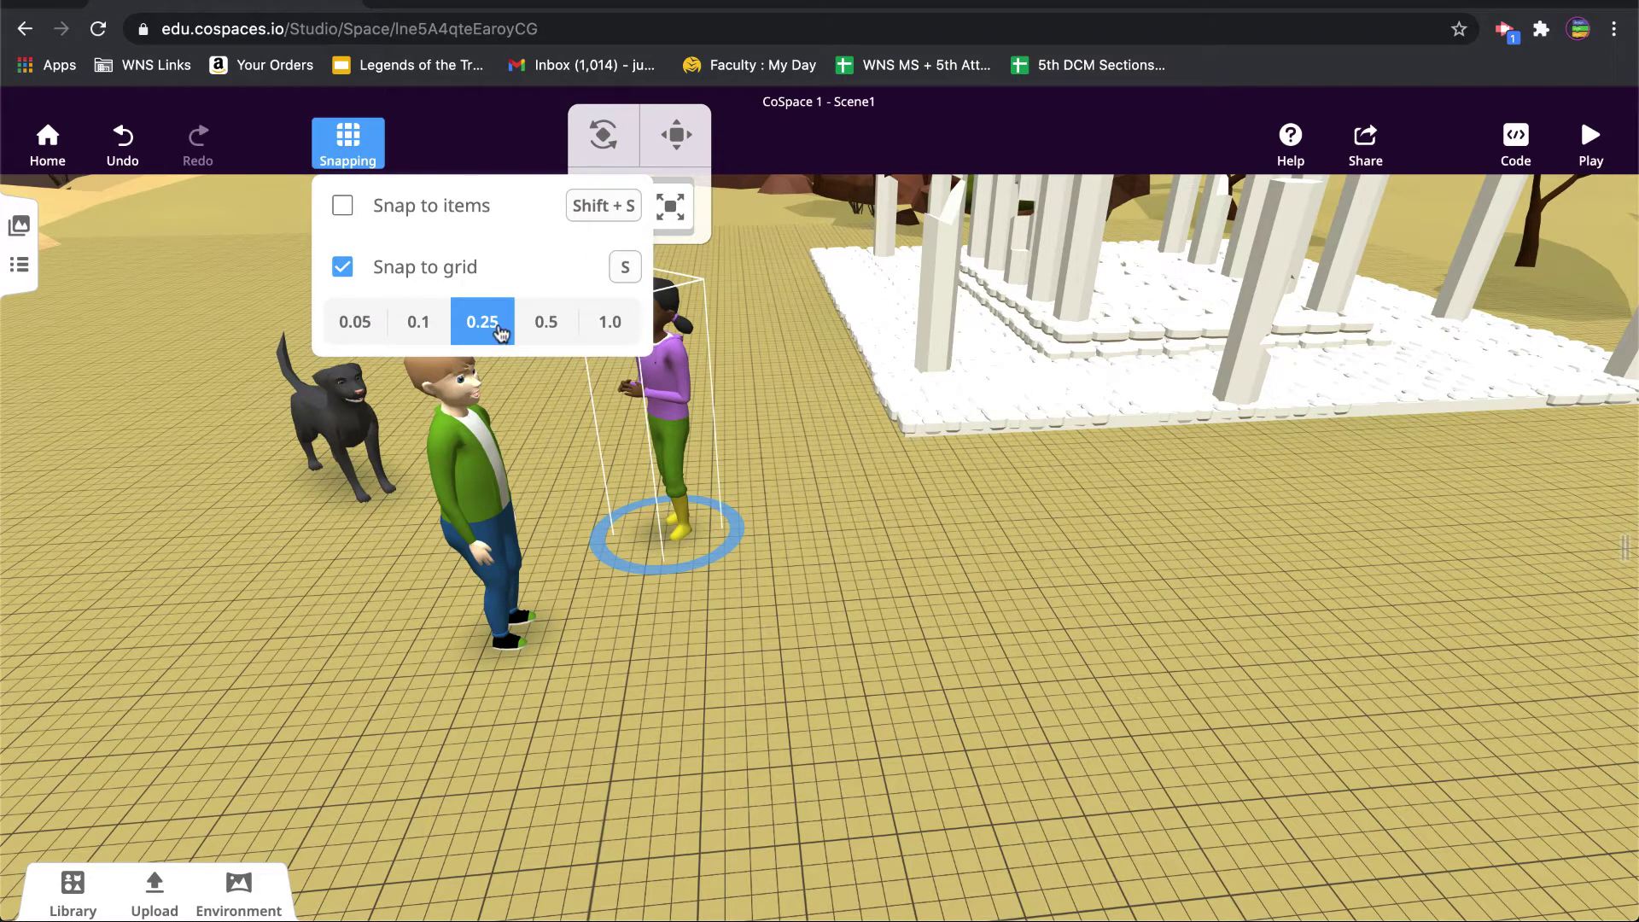
pyautogui.click(407, 324)
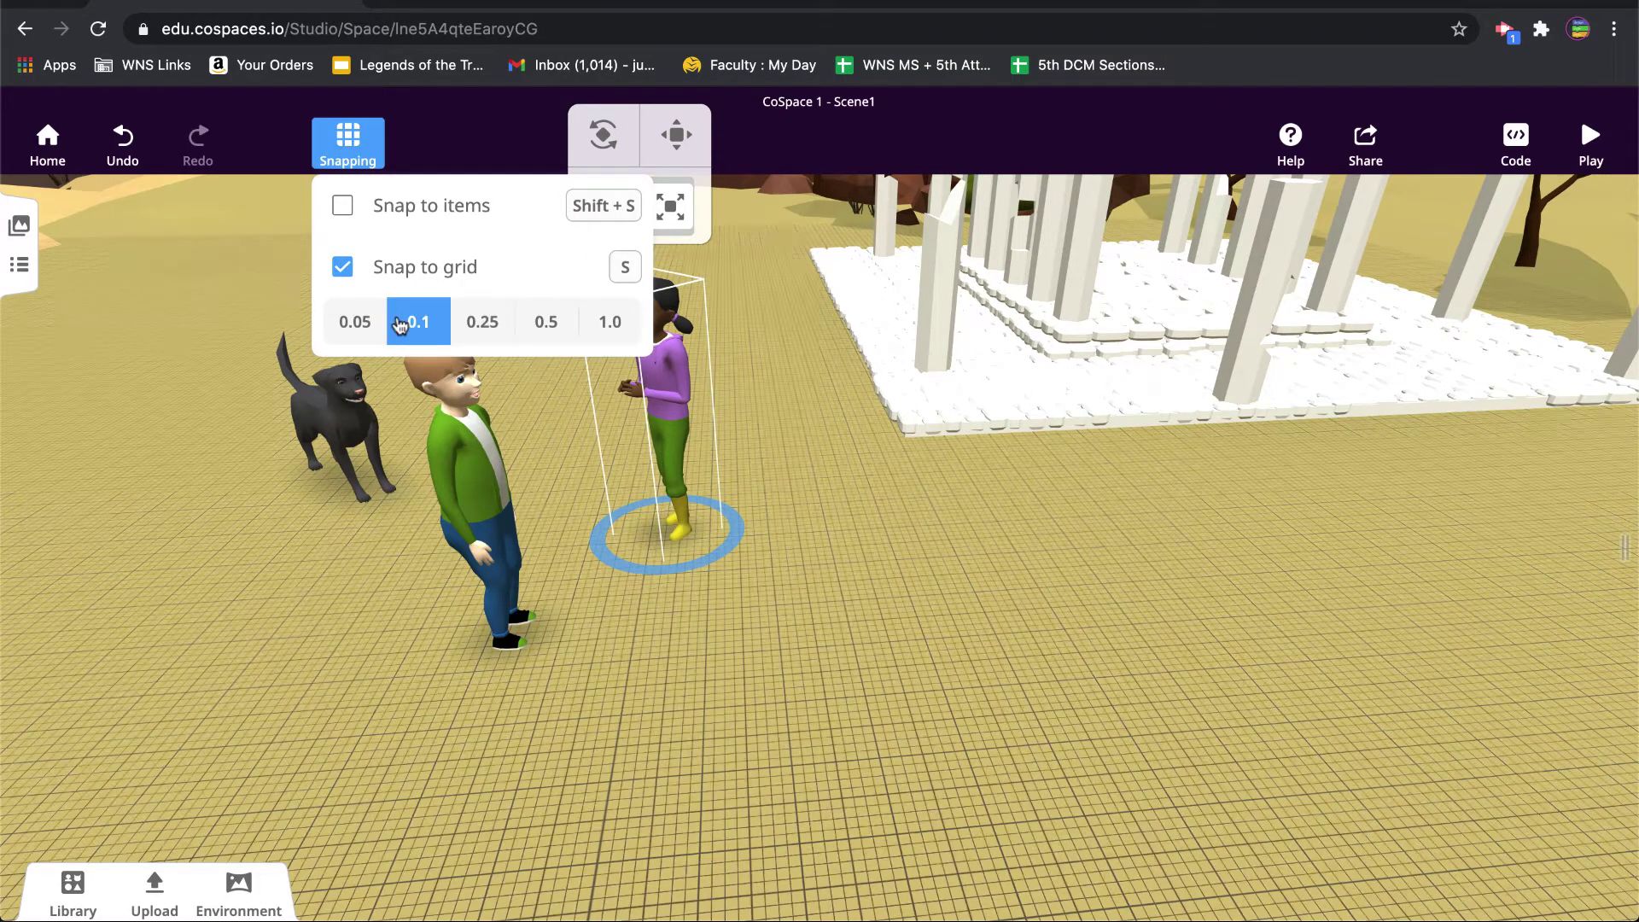
pyautogui.click(608, 325)
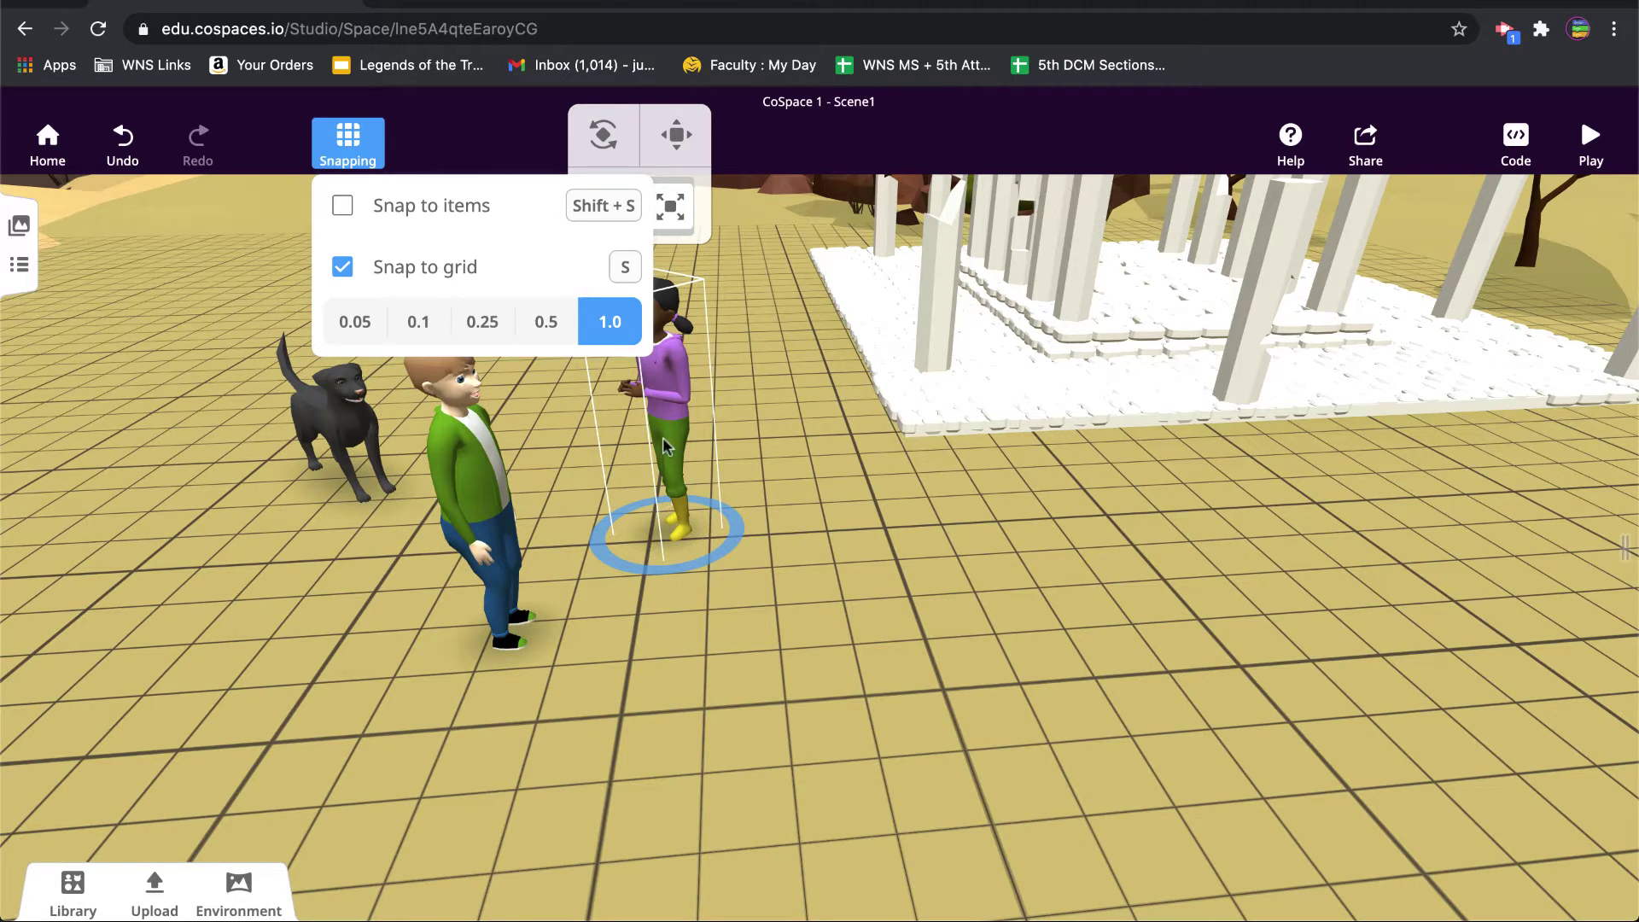
pyautogui.moveTo(674, 448); pyautogui.dragTo(841, 443)
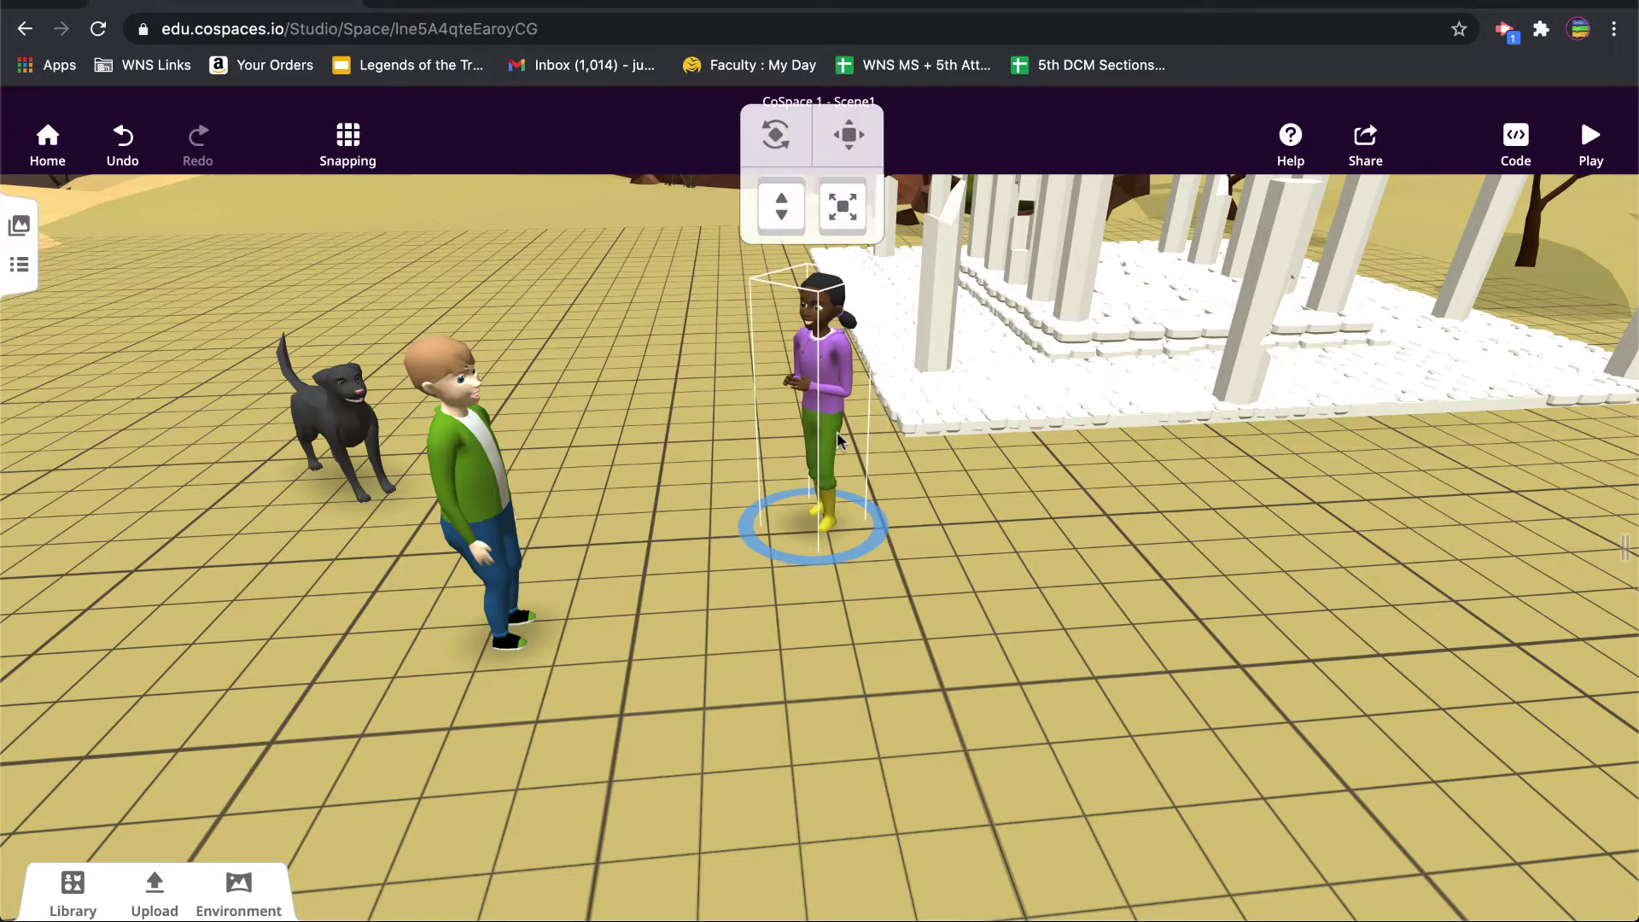
# - Set the grid snapping to 0.25 and move the girl in purple back beside the boy
pyautogui.click(375, 150)
pyautogui.click(491, 334)
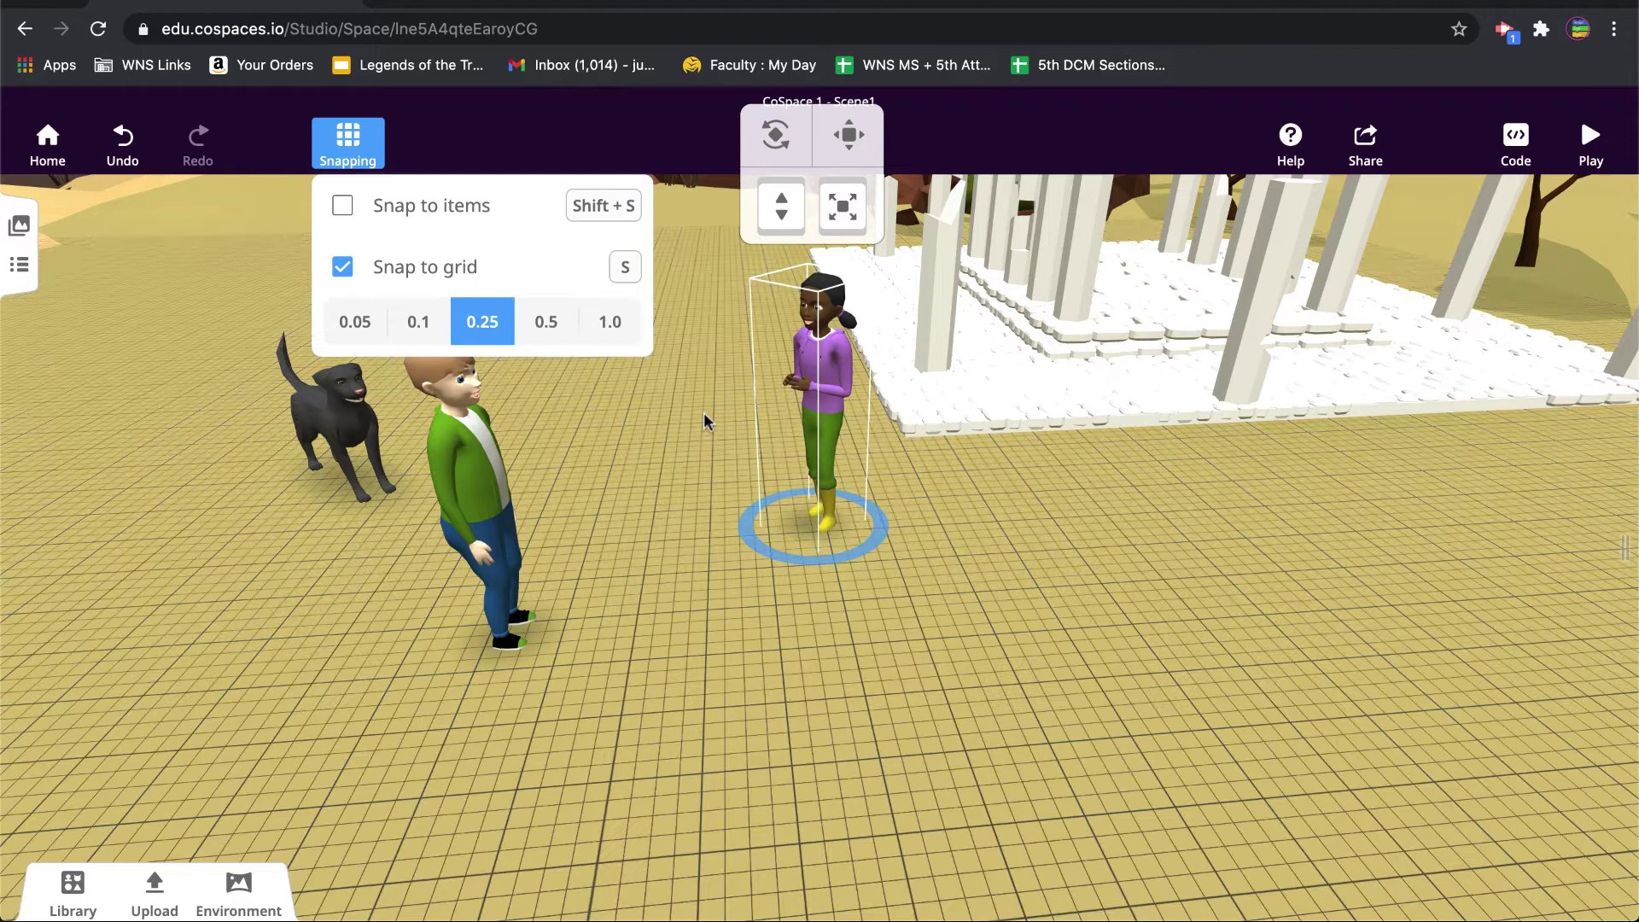
pyautogui.moveTo(816, 422); pyautogui.dragTo(642, 439)
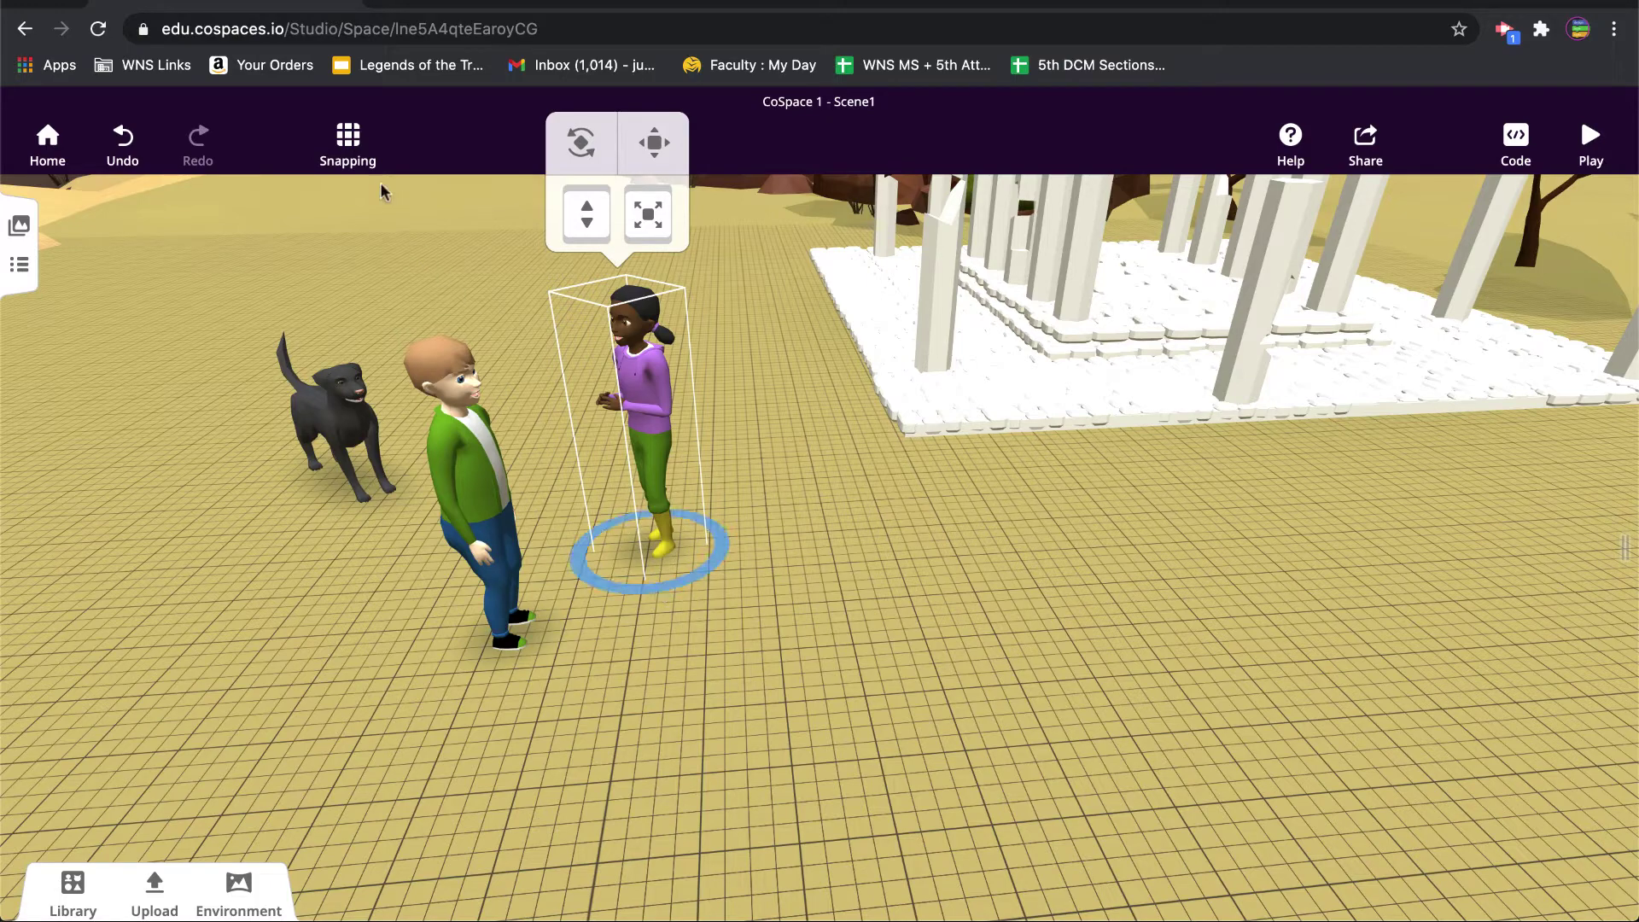
# - Rotate the girl in purple slightly with Snap to grid turned off, and re-enable grid snapping
pyautogui.click(350, 147)
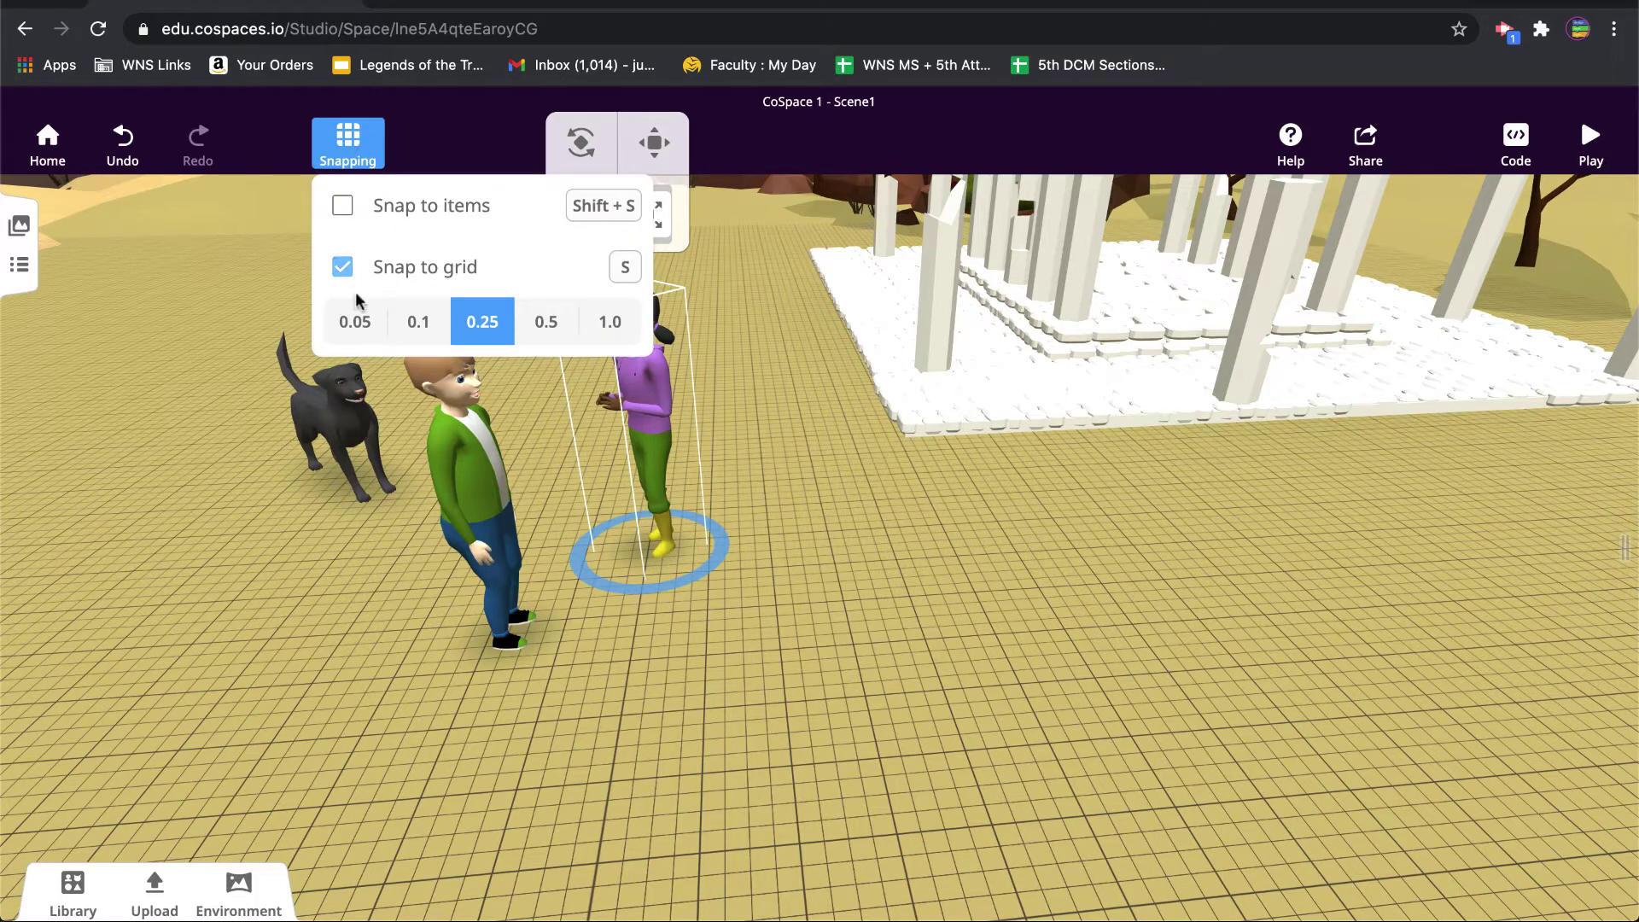
pyautogui.click(342, 267)
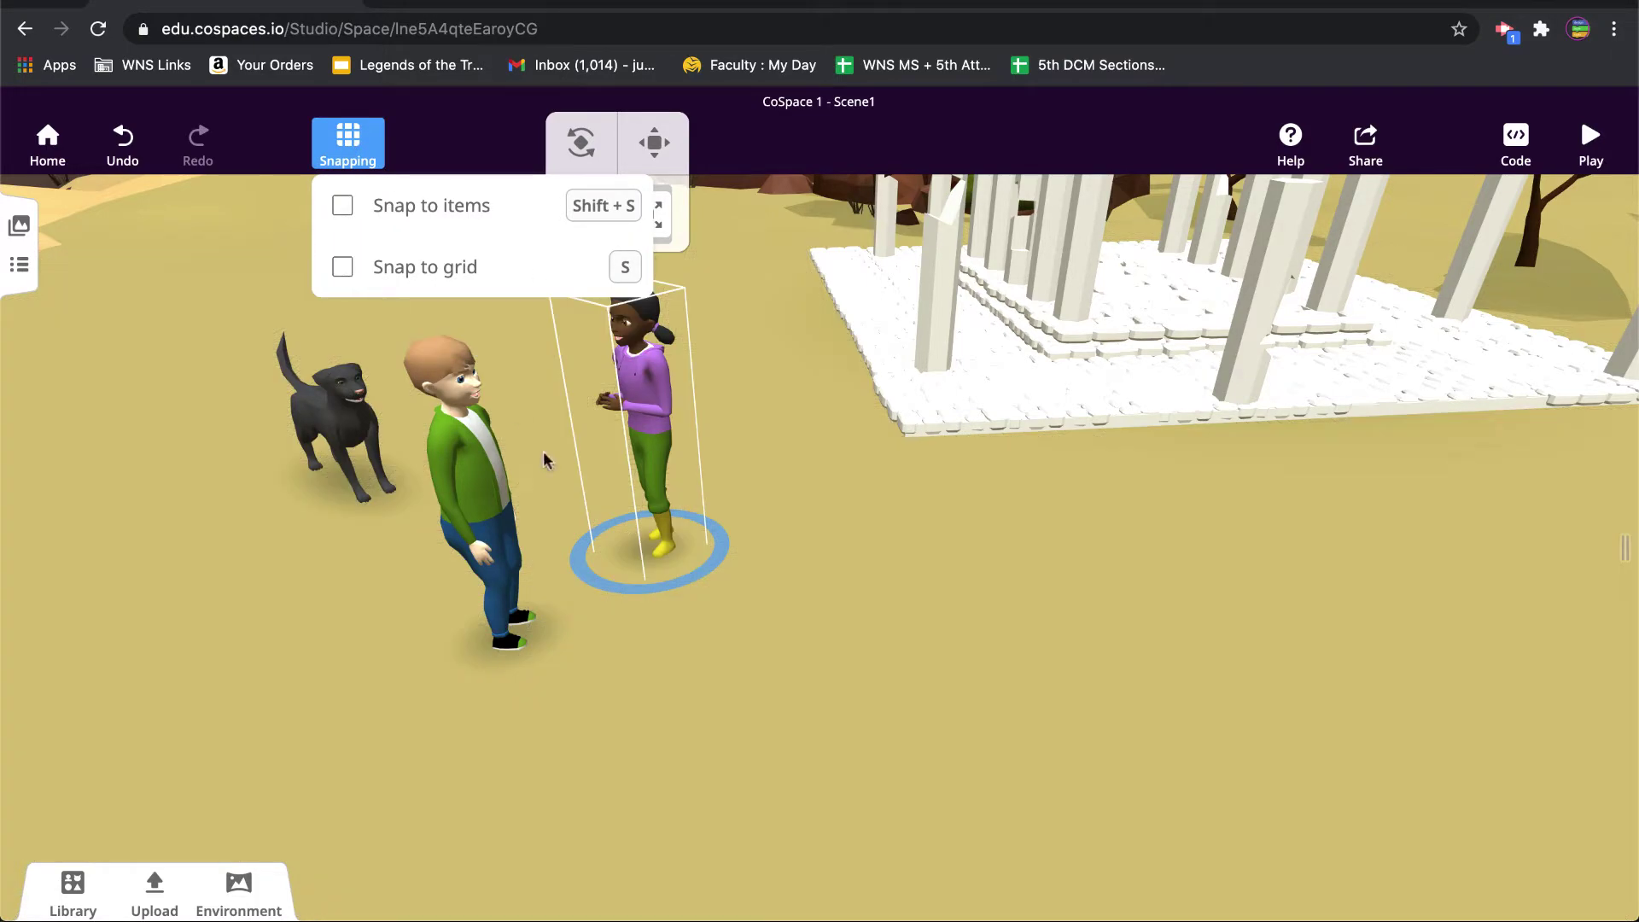
pyautogui.click(640, 586)
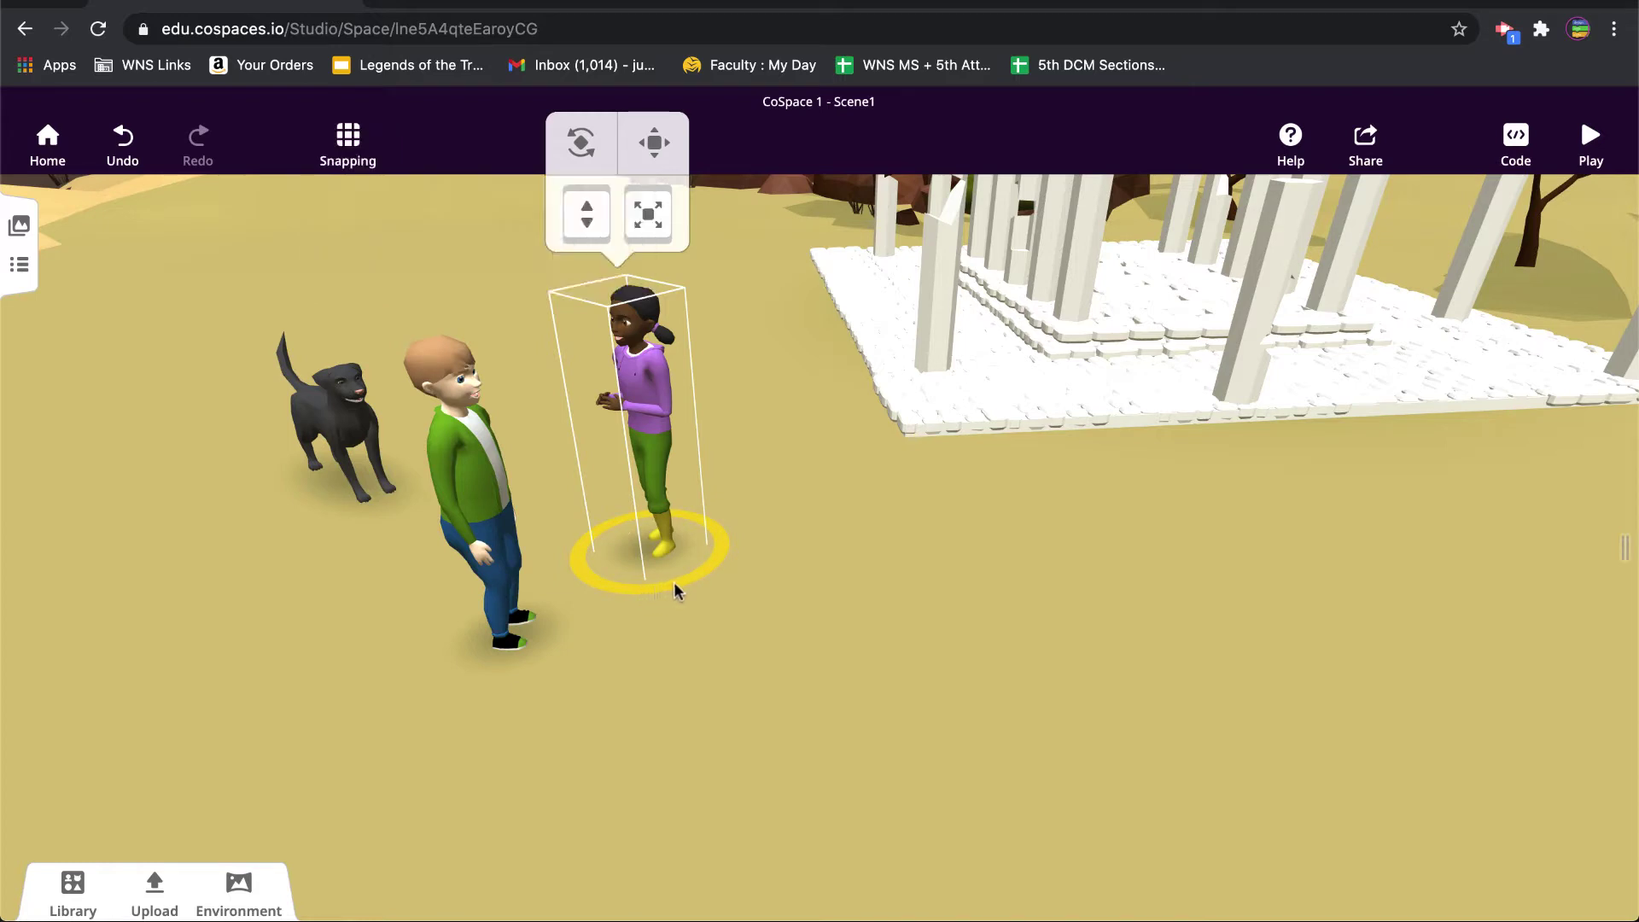
pyautogui.moveTo(703, 571); pyautogui.dragTo(674, 553)
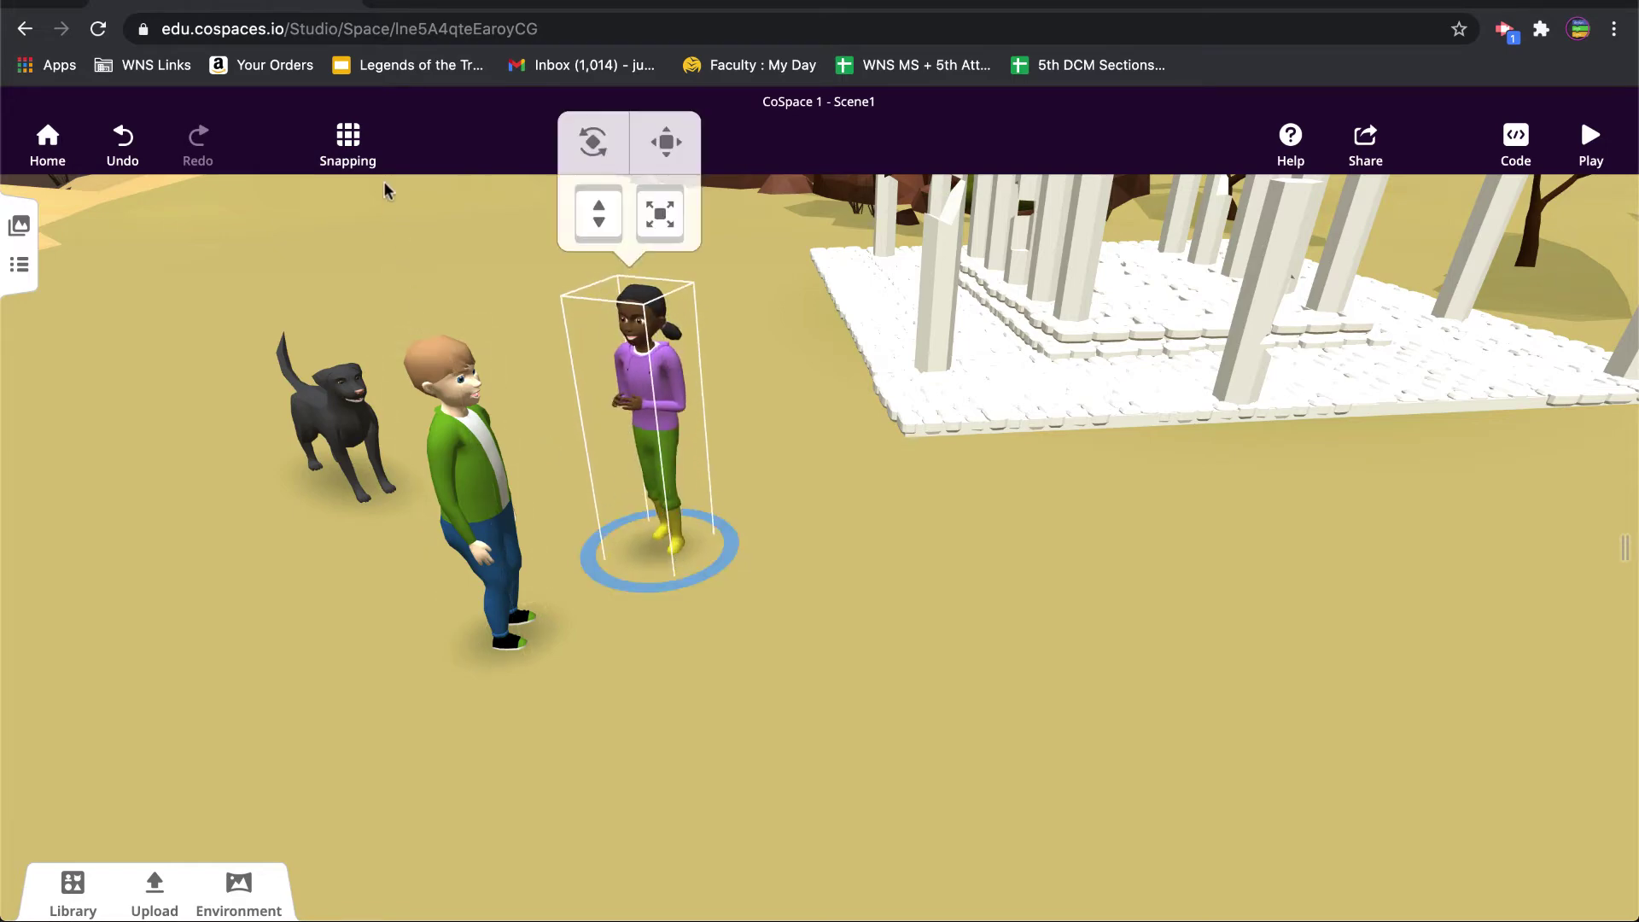
pyautogui.click(359, 150)
pyautogui.click(342, 267)
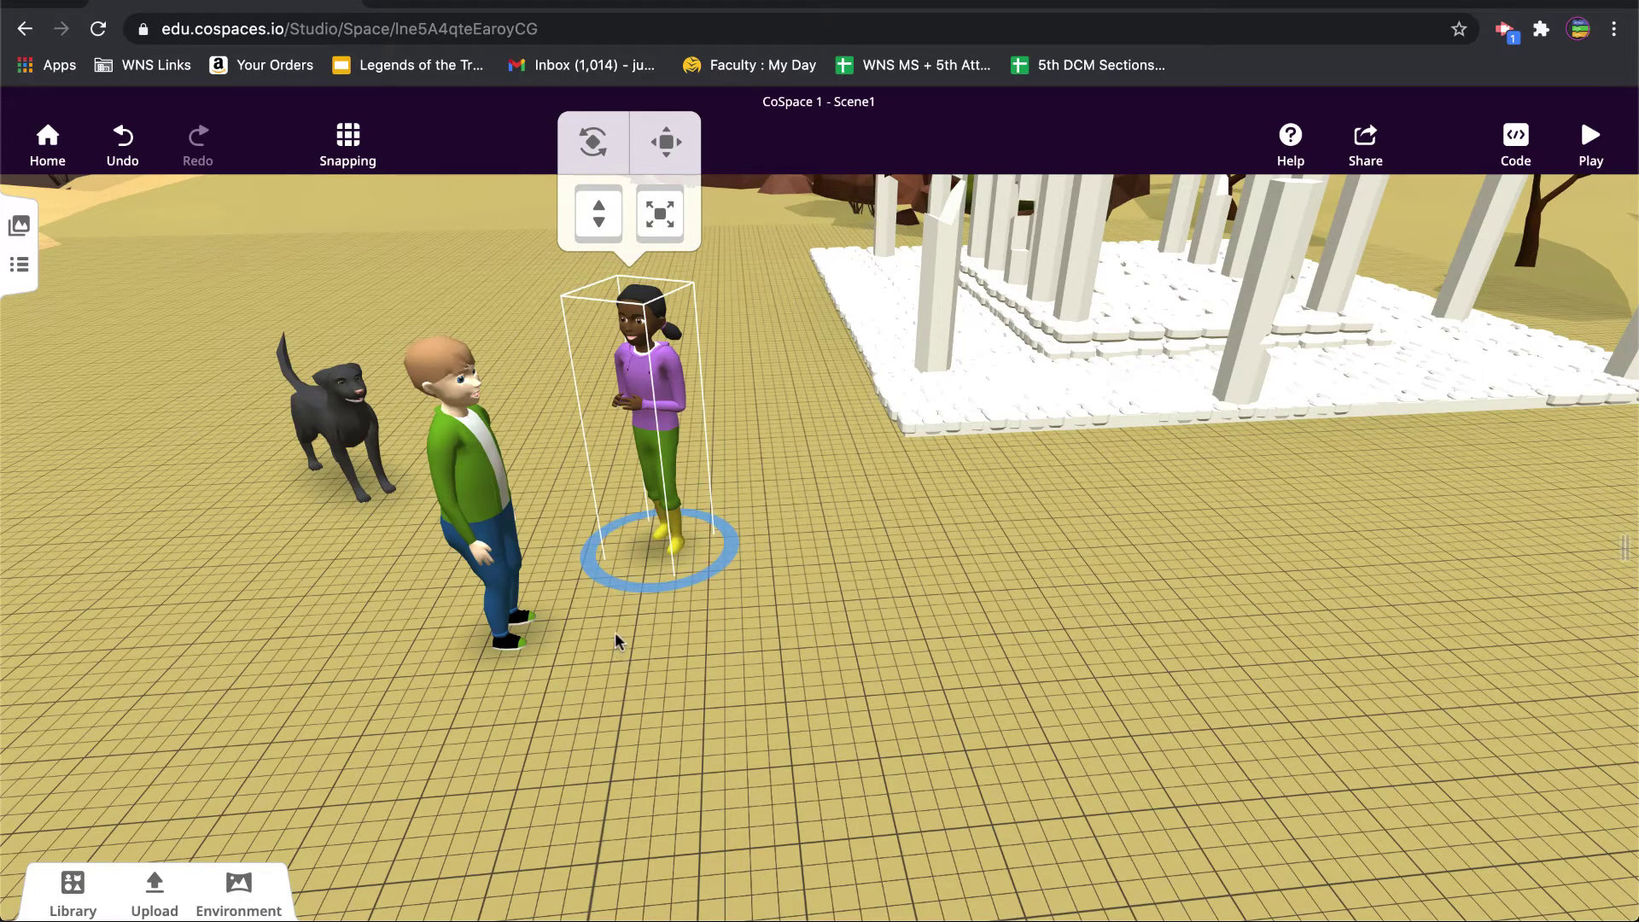
# - Place a cuboid from the Building library on the ground between the girl and the Acropolis and enlarge it
pyautogui.moveTo(615, 637); pyautogui.dragTo(599, 604)
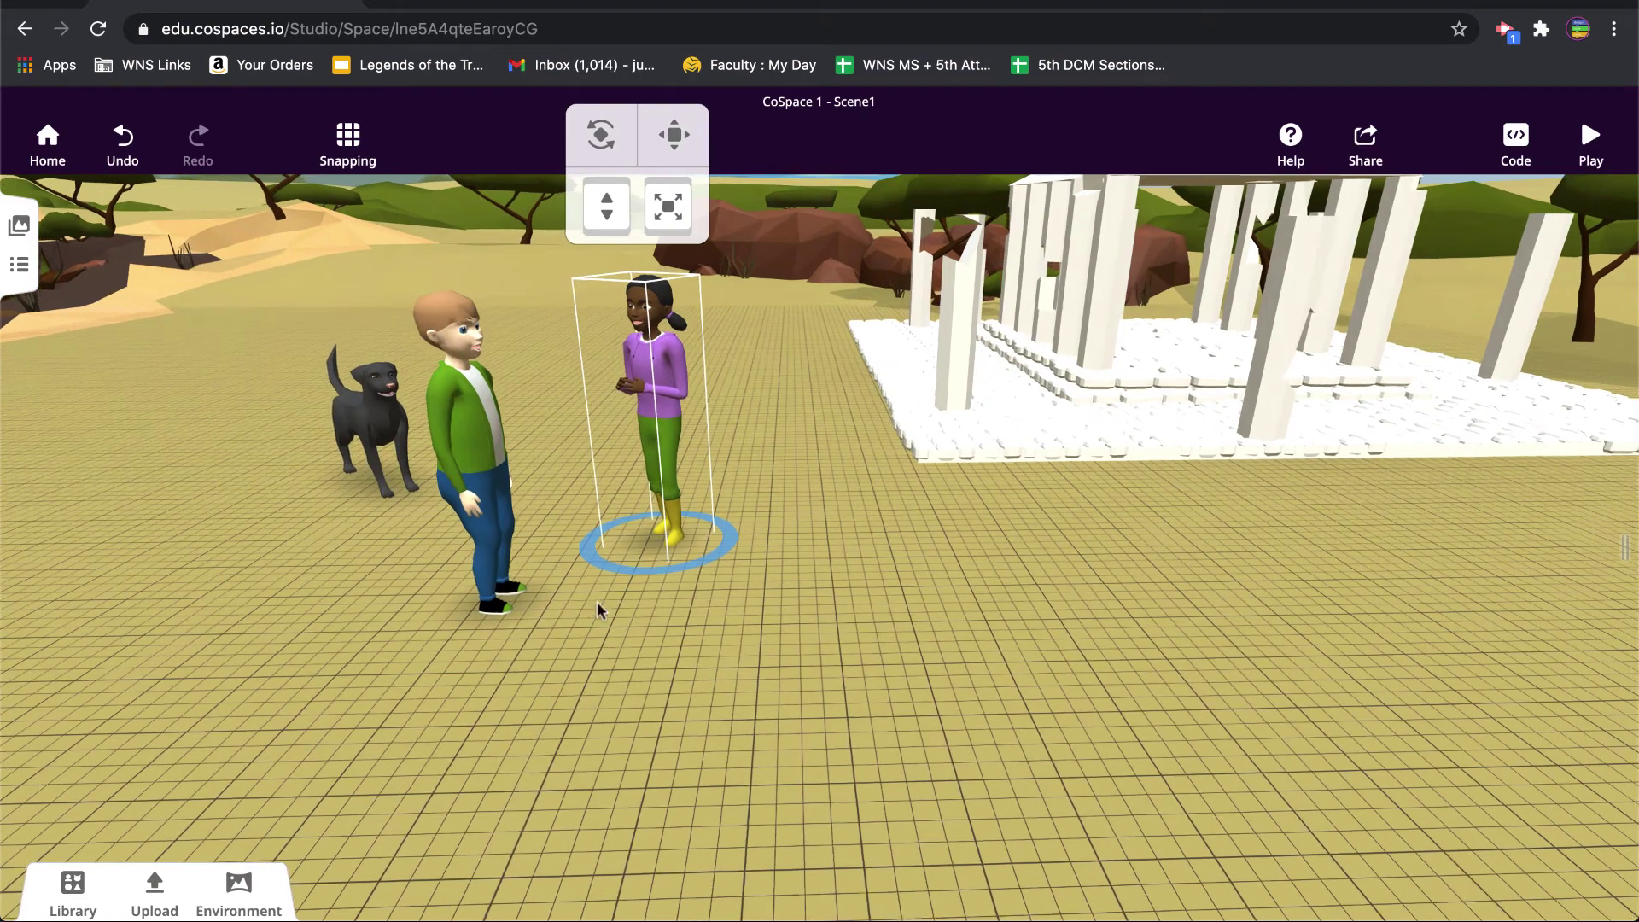
pyautogui.click(61, 889)
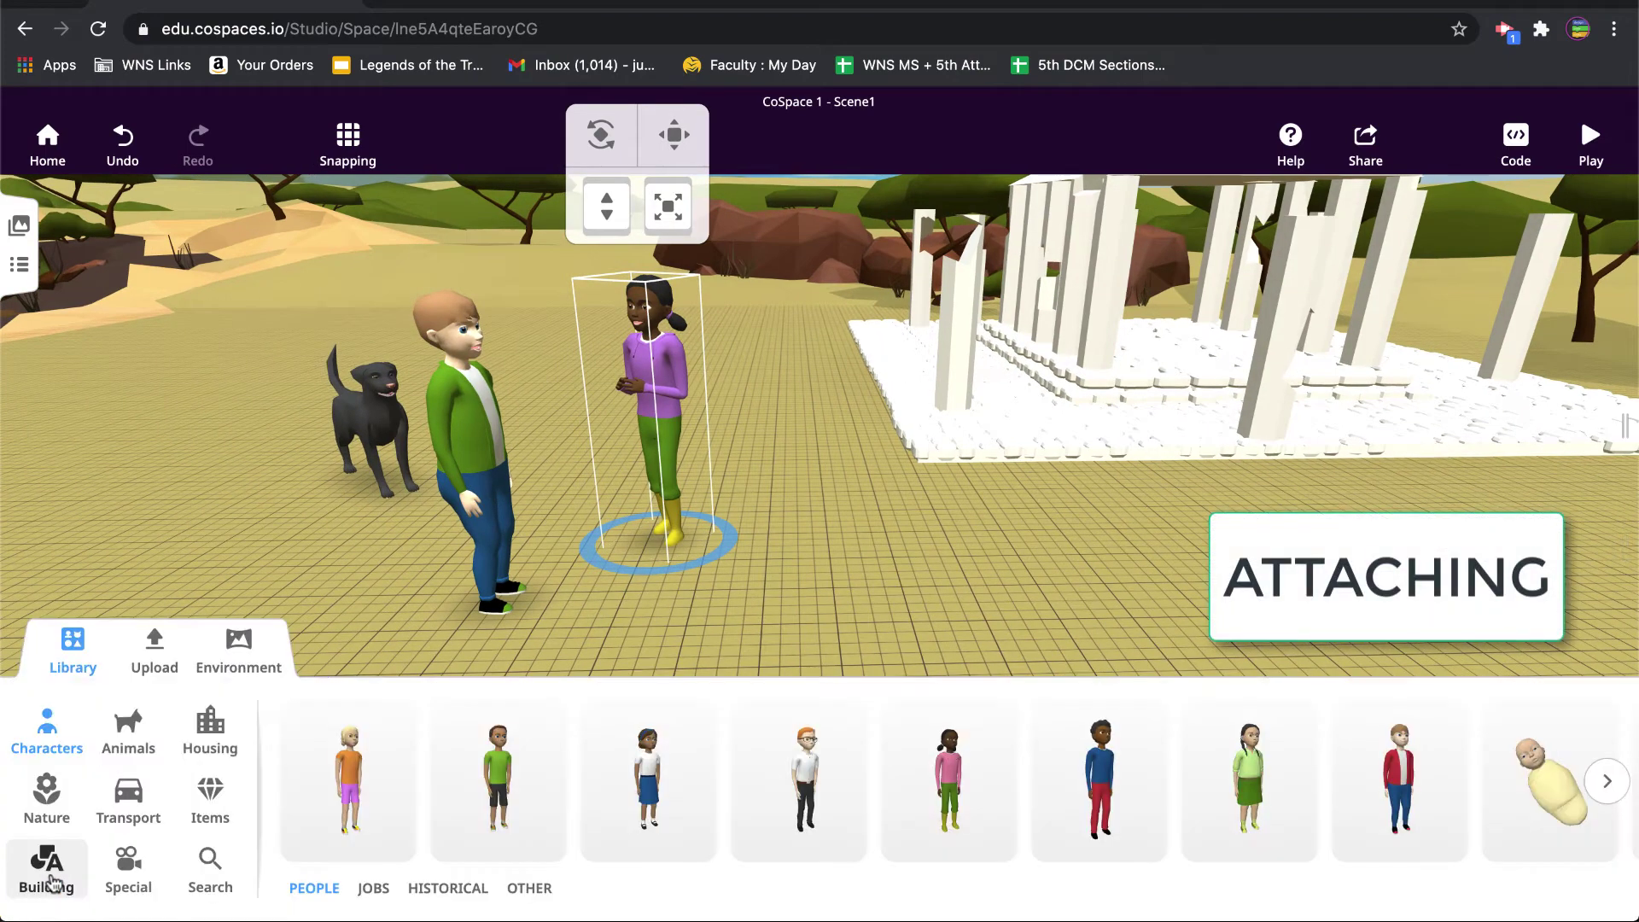
pyautogui.click(67, 871)
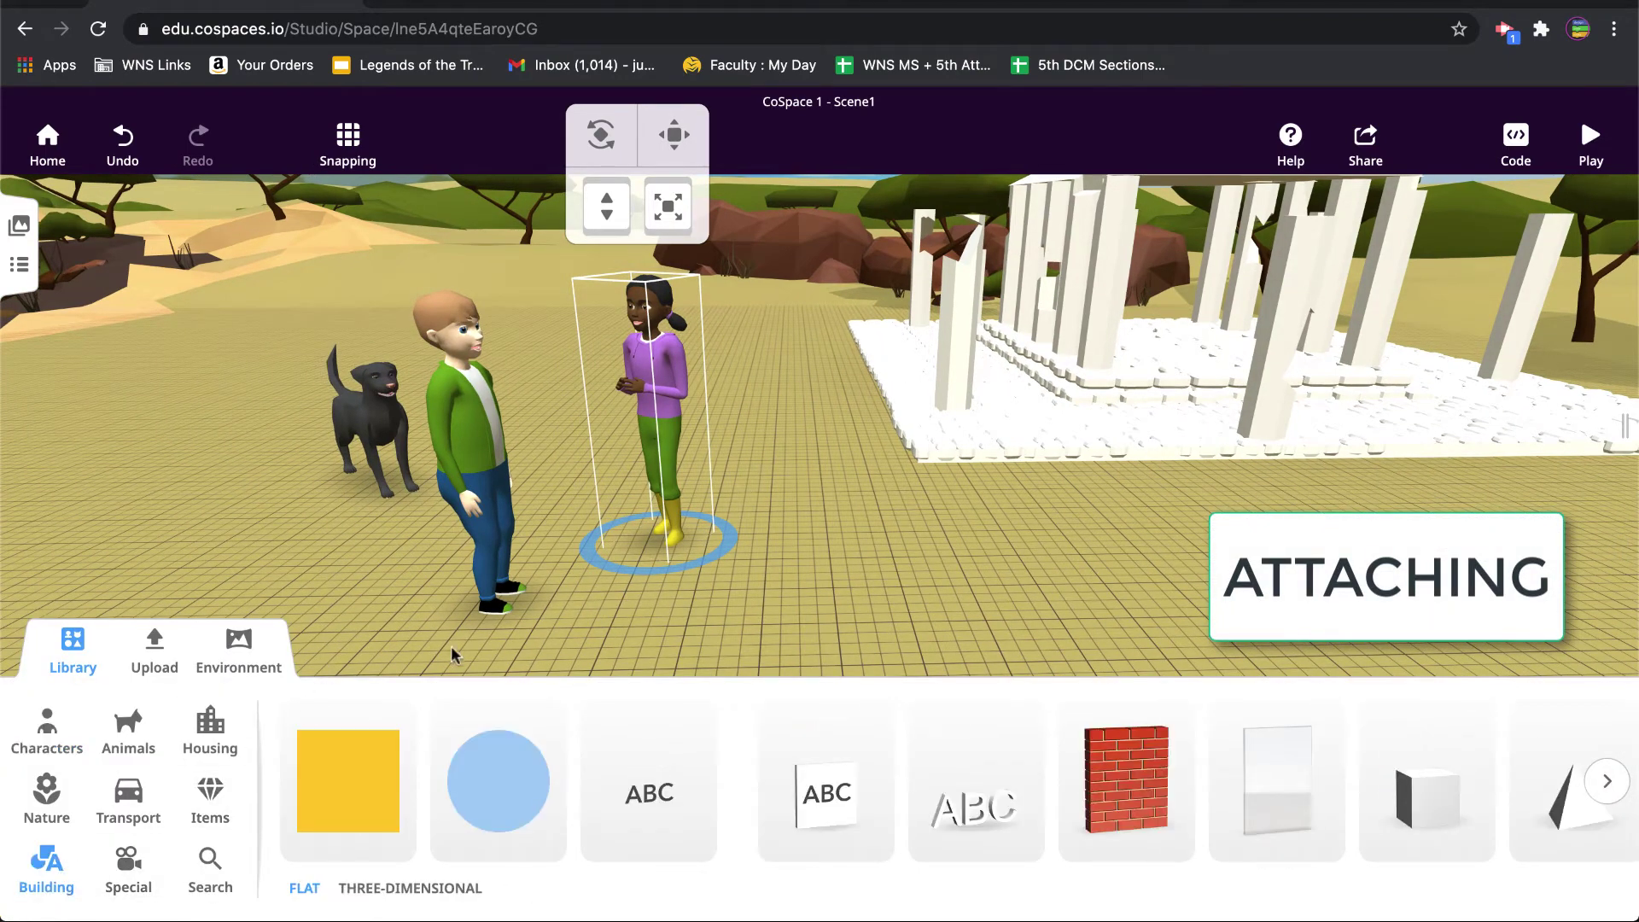
pyautogui.moveTo(1448, 821); pyautogui.dragTo(892, 585)
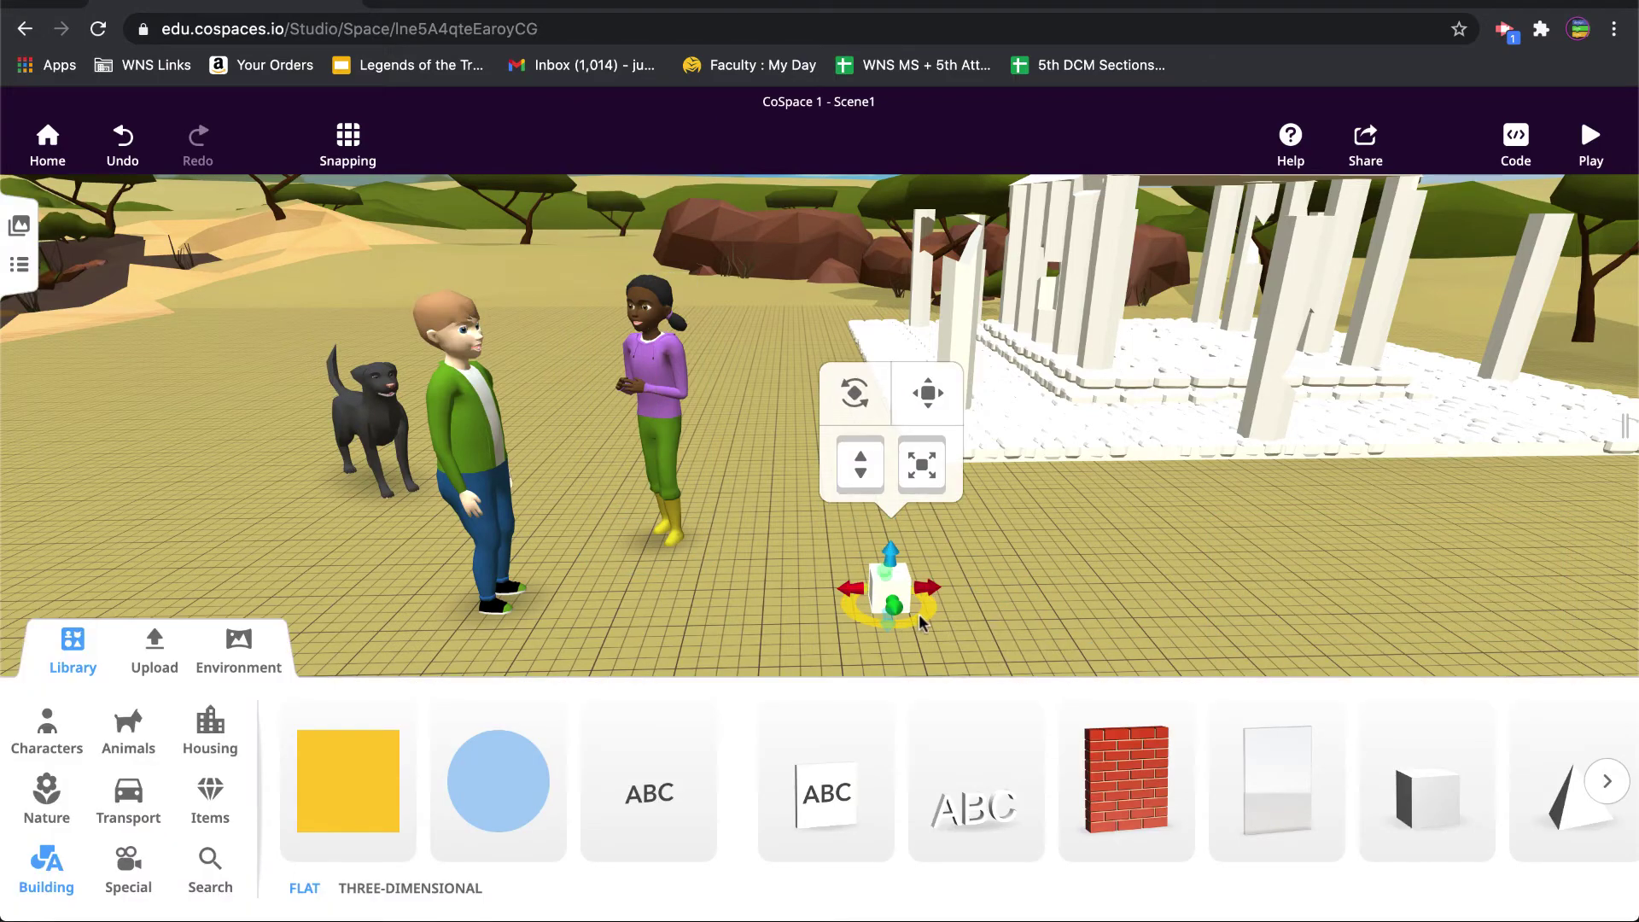
pyautogui.moveTo(927, 465); pyautogui.dragTo(939, 410)
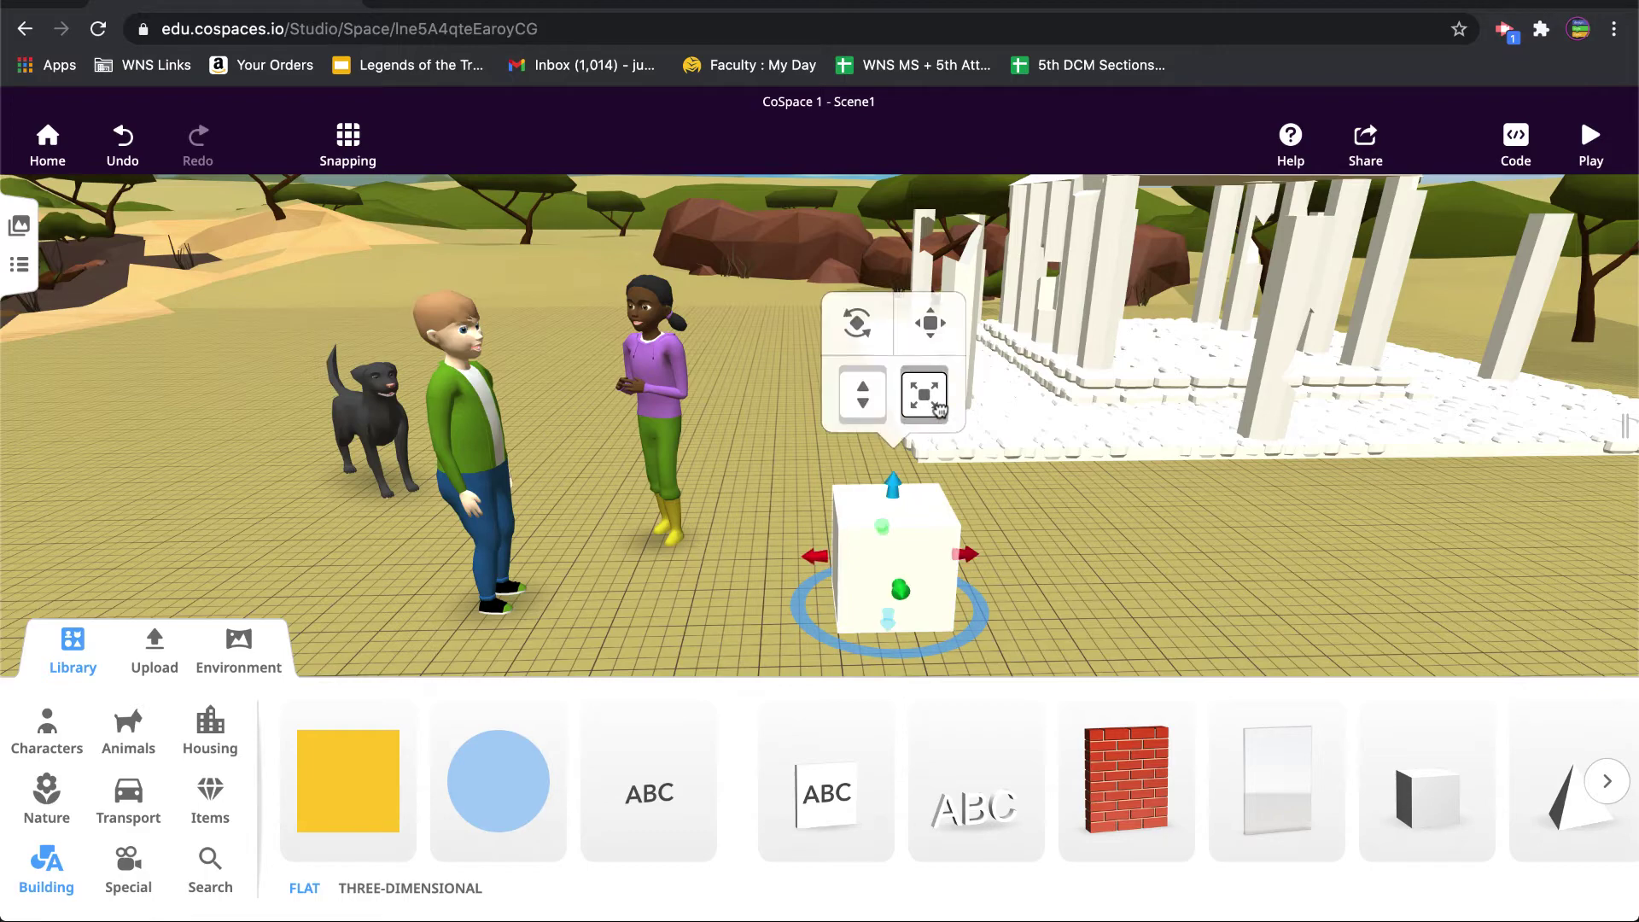
pyautogui.click(1057, 612)
# - Apply the light wood plank texture to the cuboid
pyautogui.rightClick(890, 551)
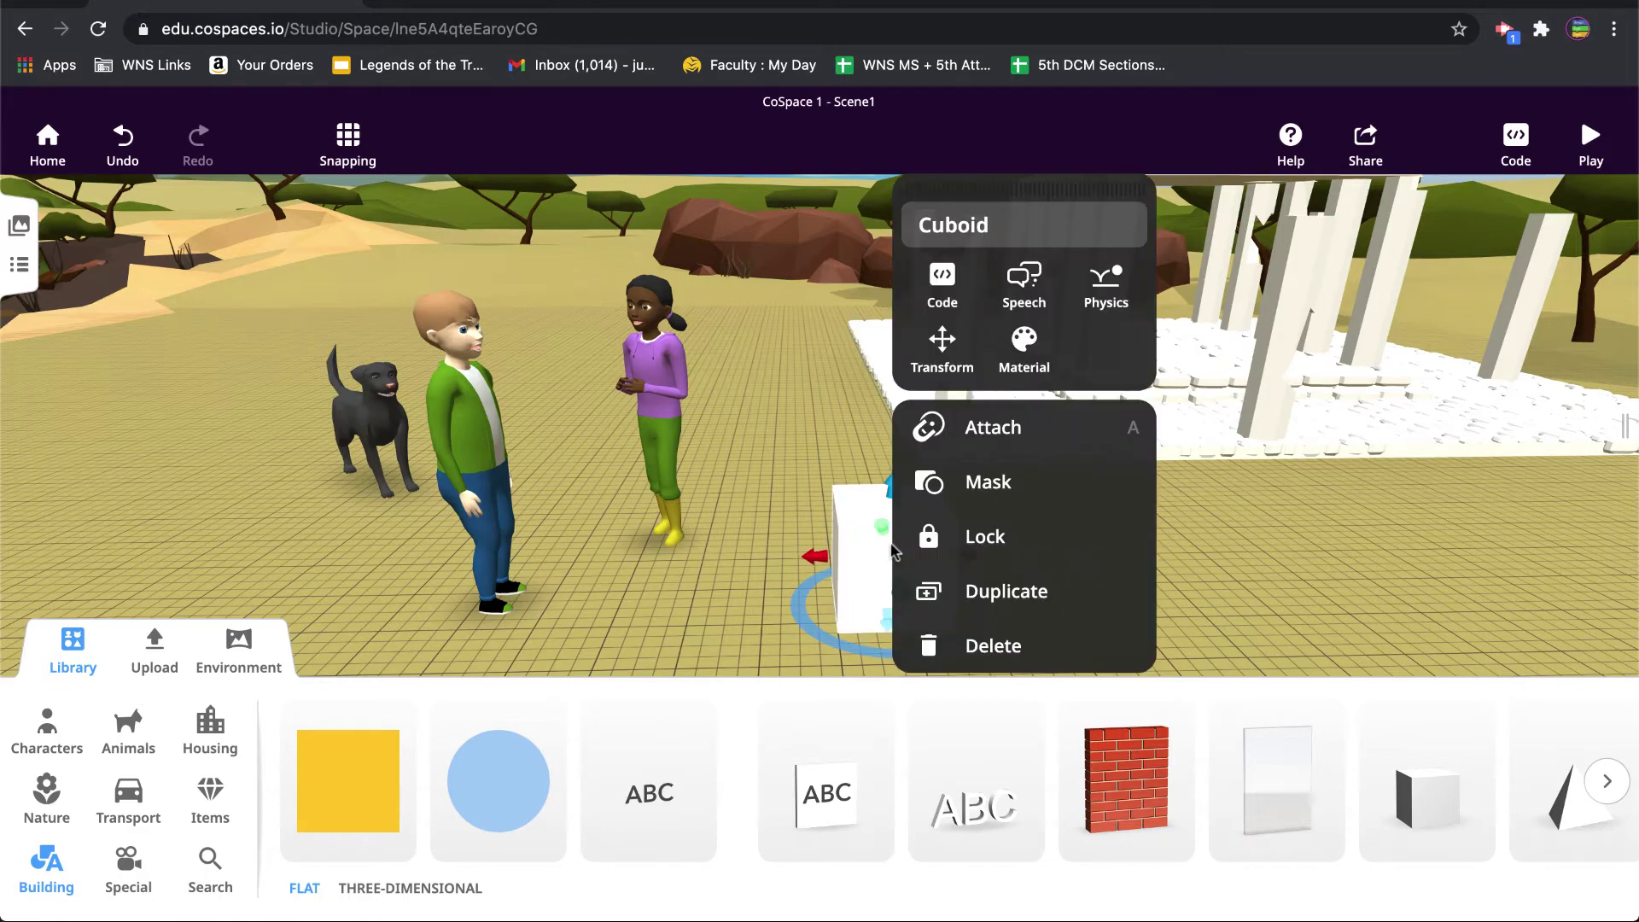
pyautogui.click(1029, 350)
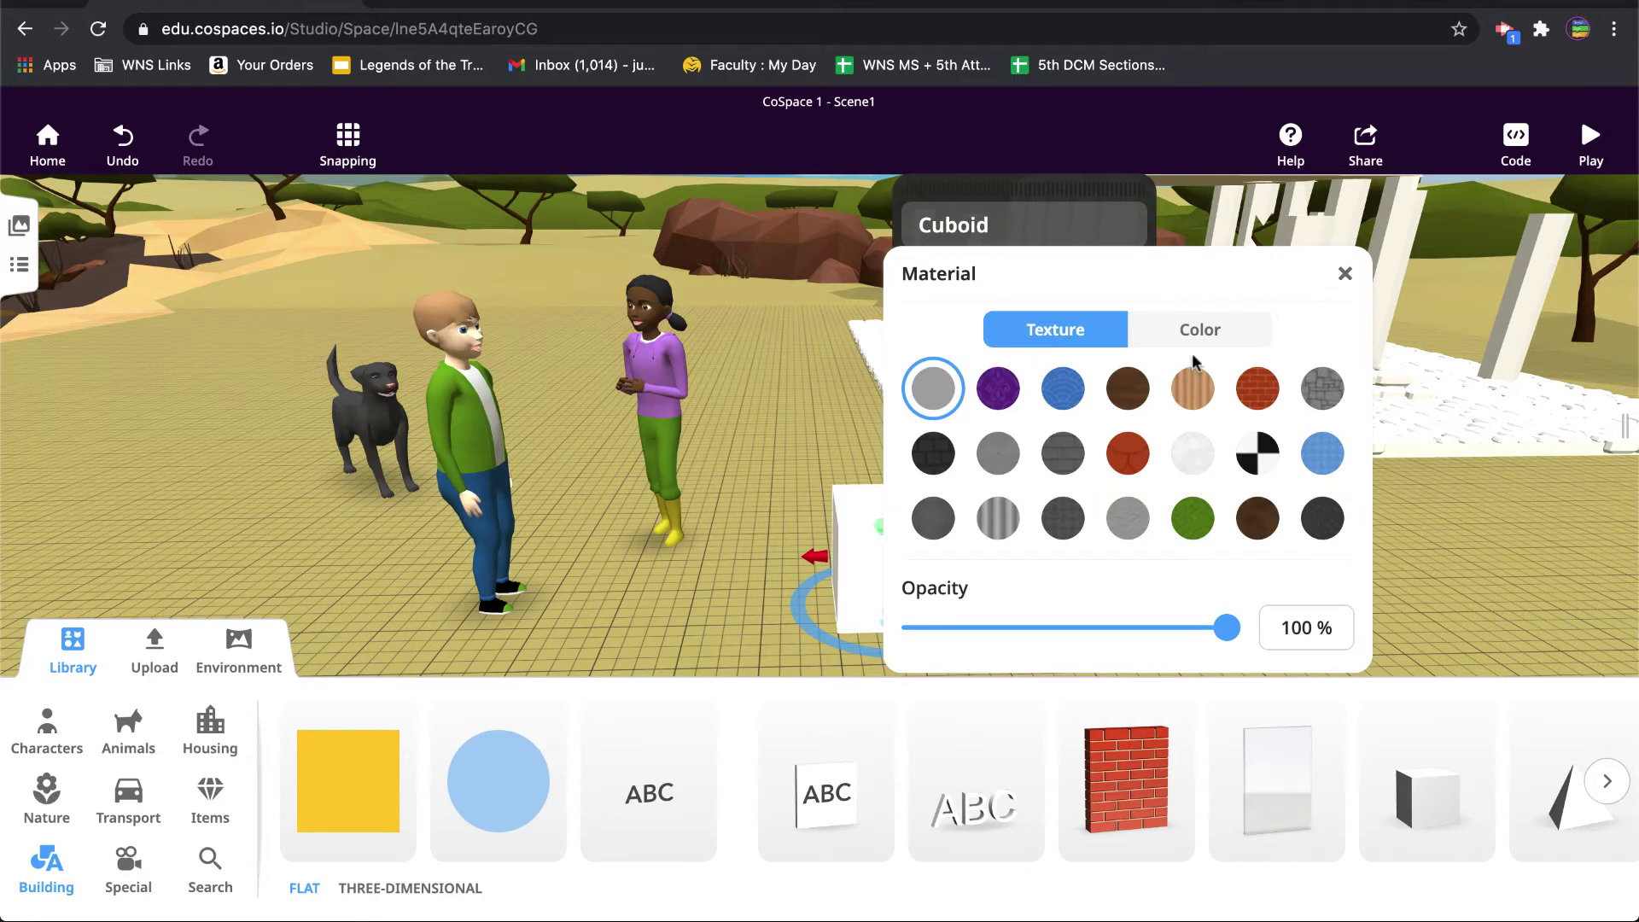
pyautogui.click(1193, 389)
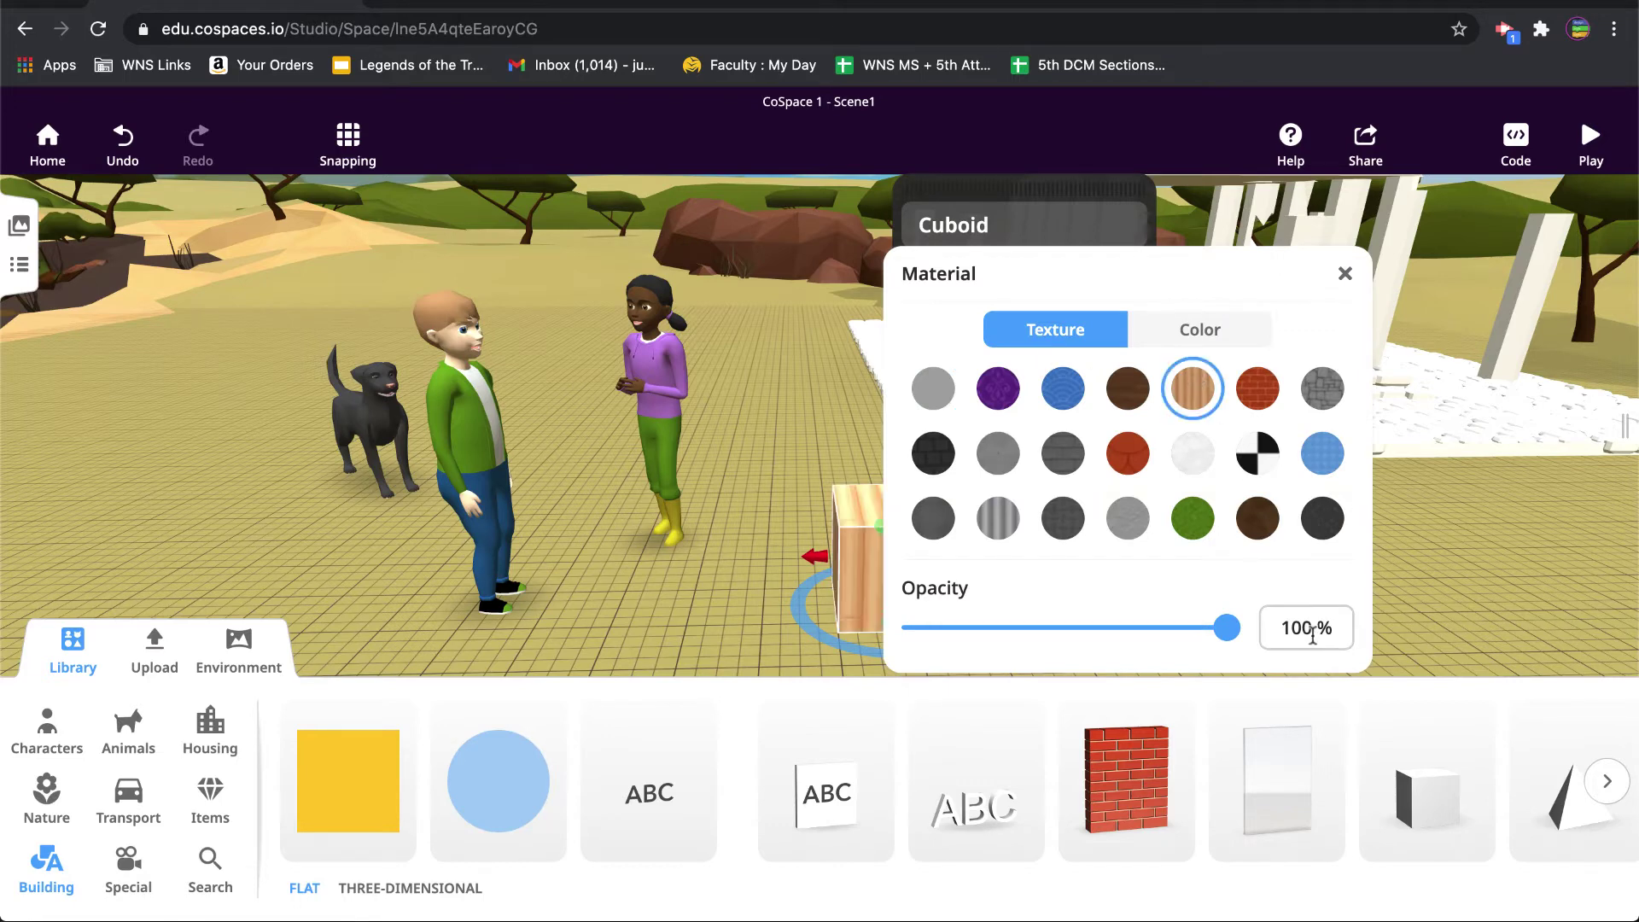
pyautogui.click(1346, 274)
pyautogui.click(1240, 546)
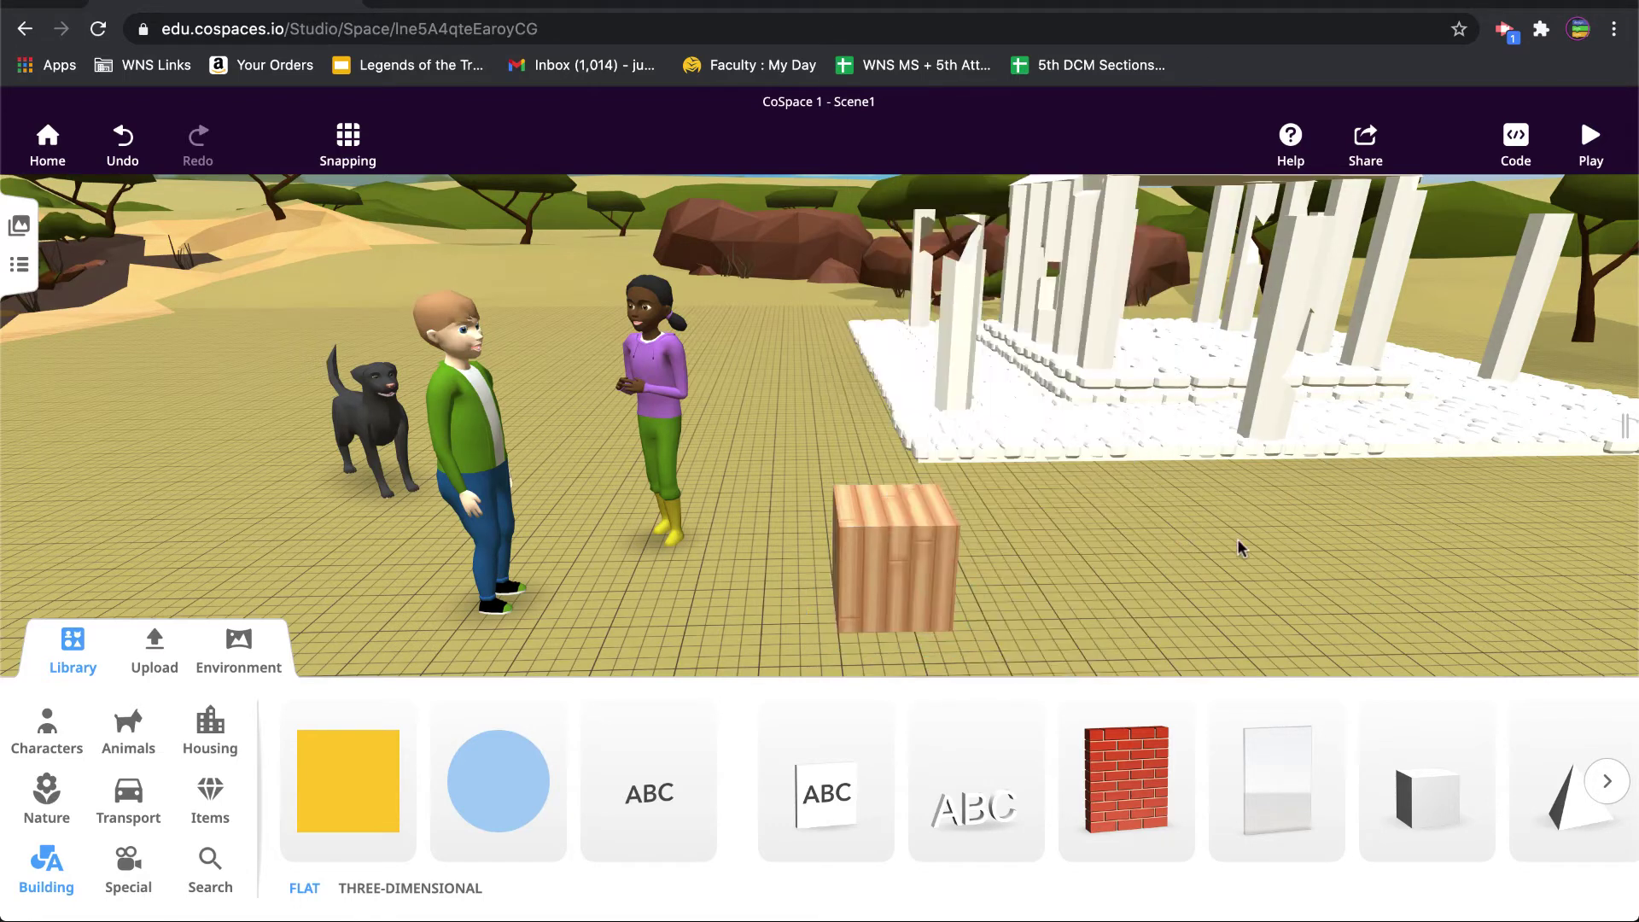
# - Enlarge the wooden cuboid between the girl and the Acropolis a little more
pyautogui.click(927, 593)
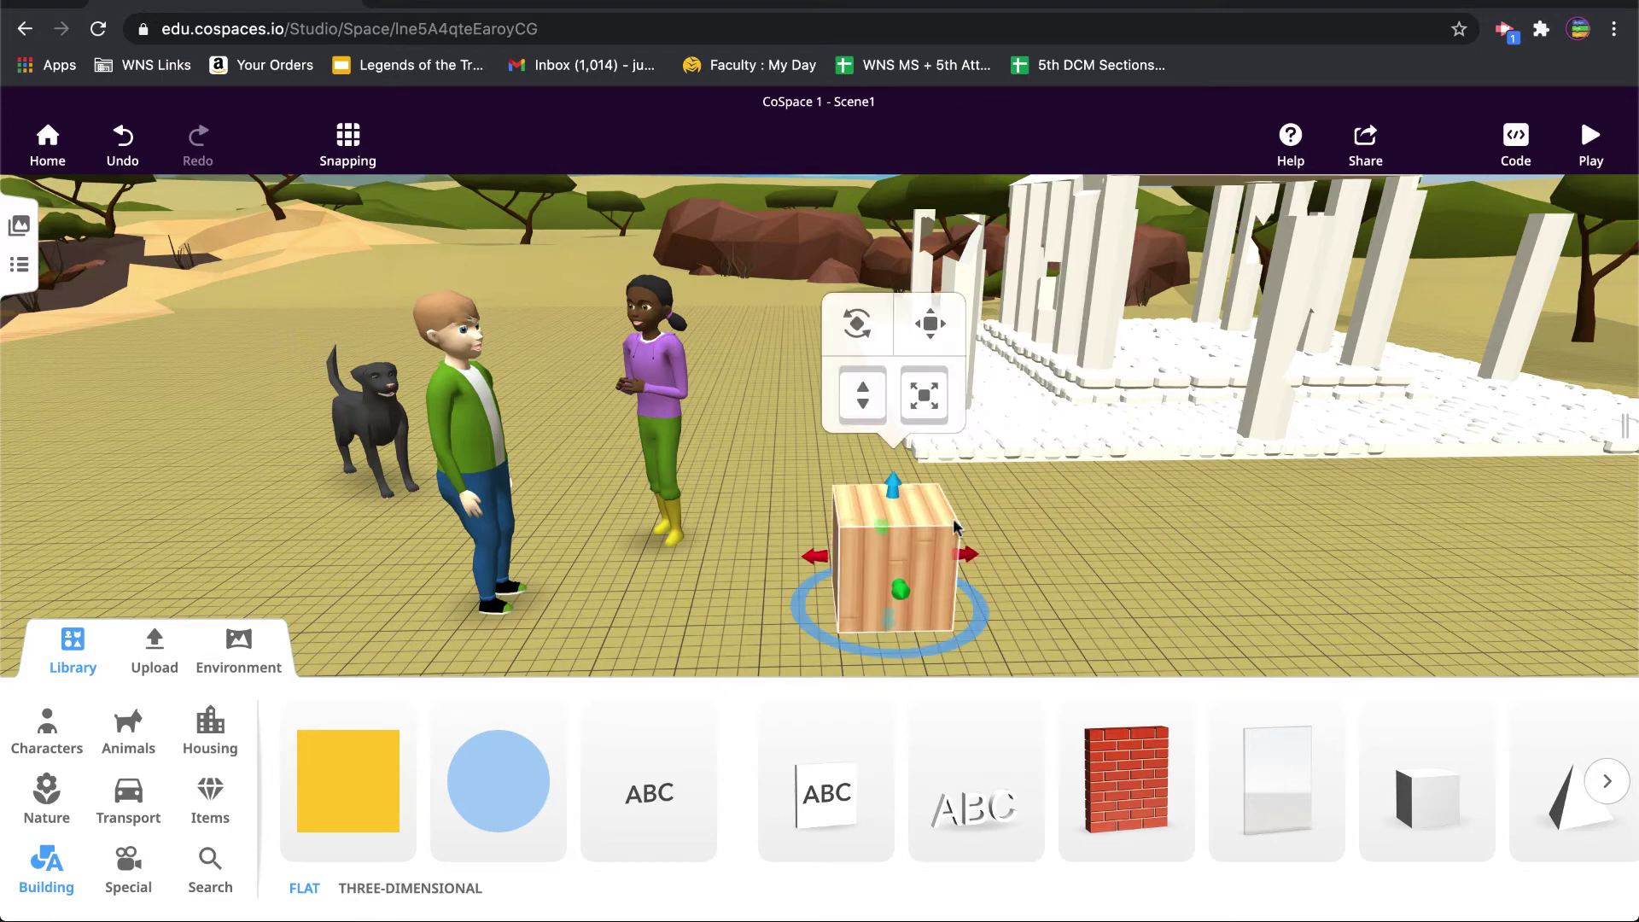
pyautogui.moveTo(955, 527); pyautogui.dragTo(1097, 605)
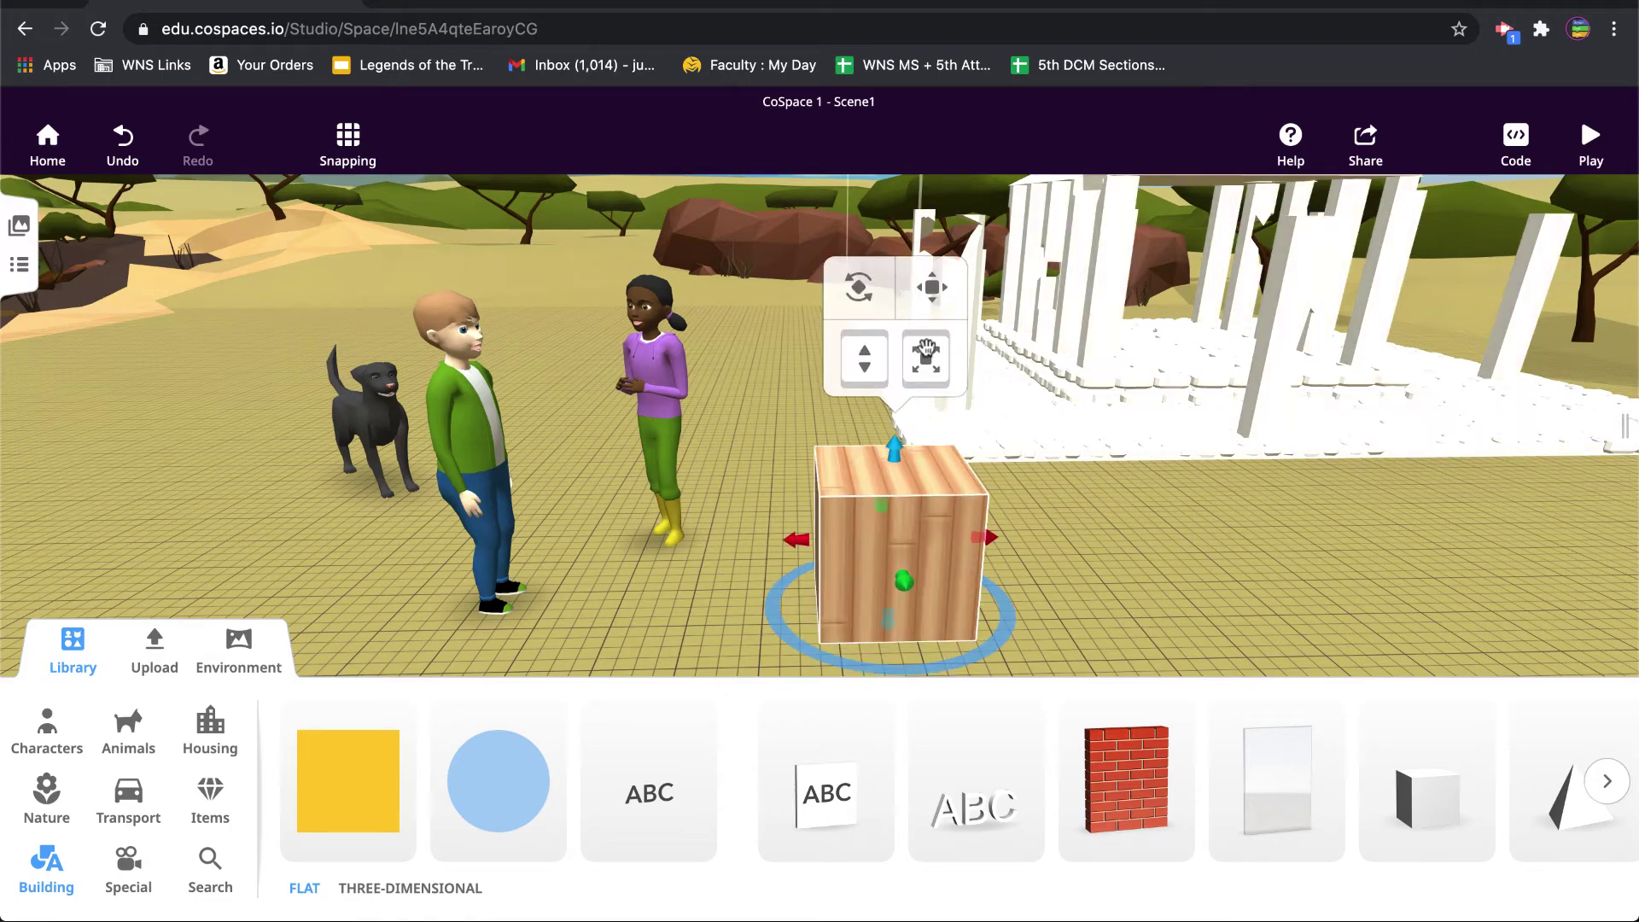
pyautogui.click(1097, 605)
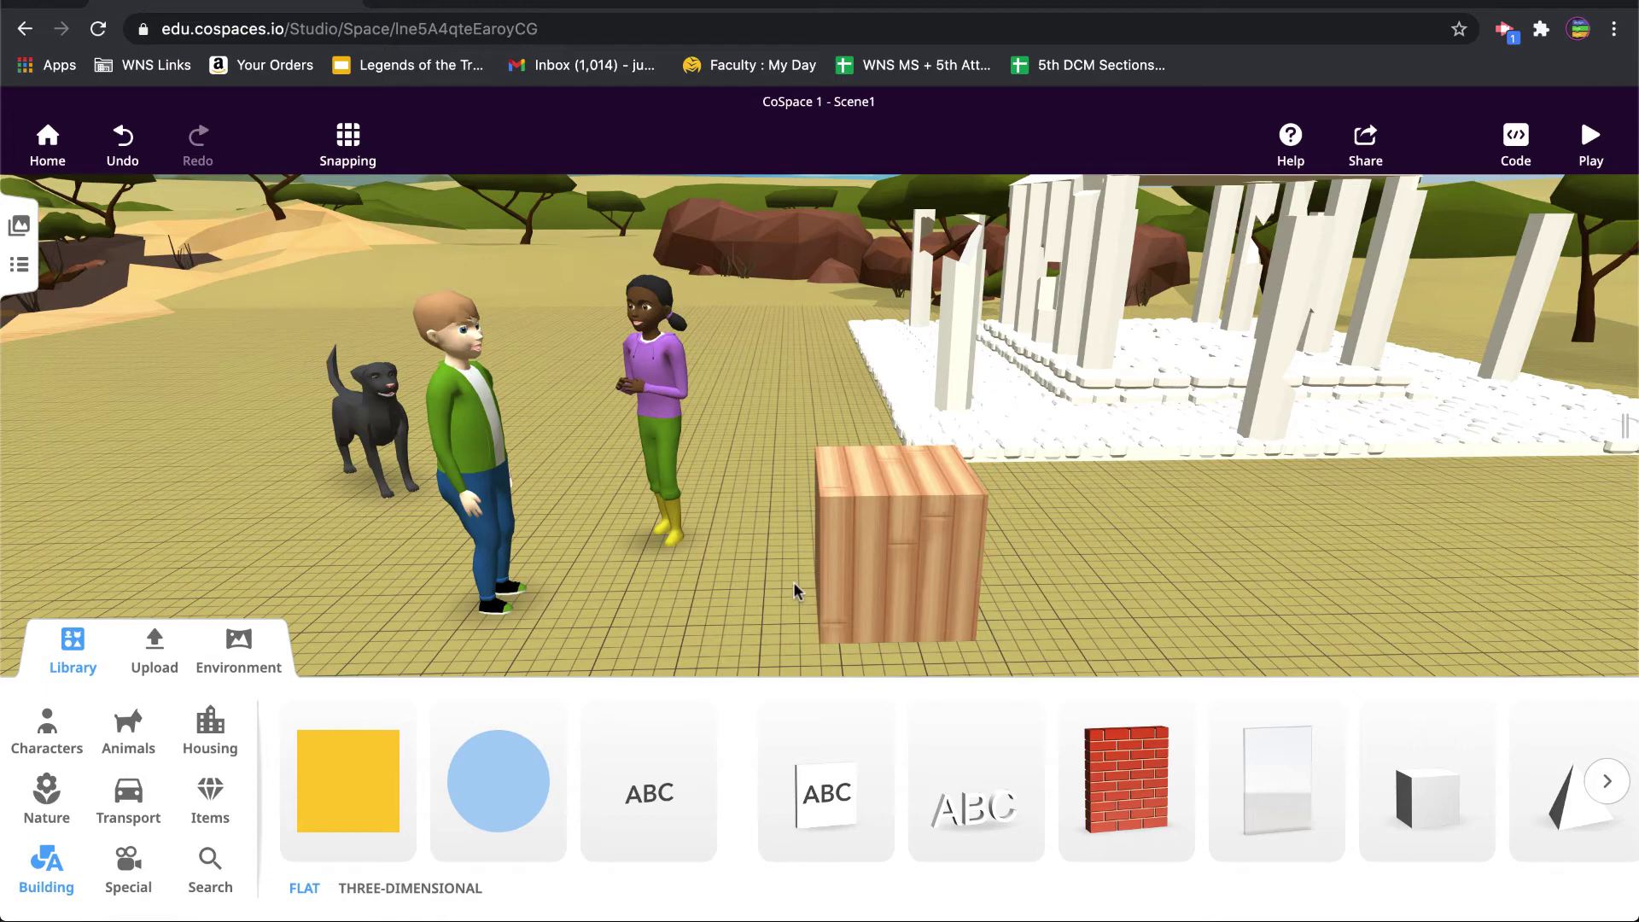
# - Attach the dog to the Top attachment point of the wooden cuboid and scale it down to fit on it
pyautogui.click(383, 427)
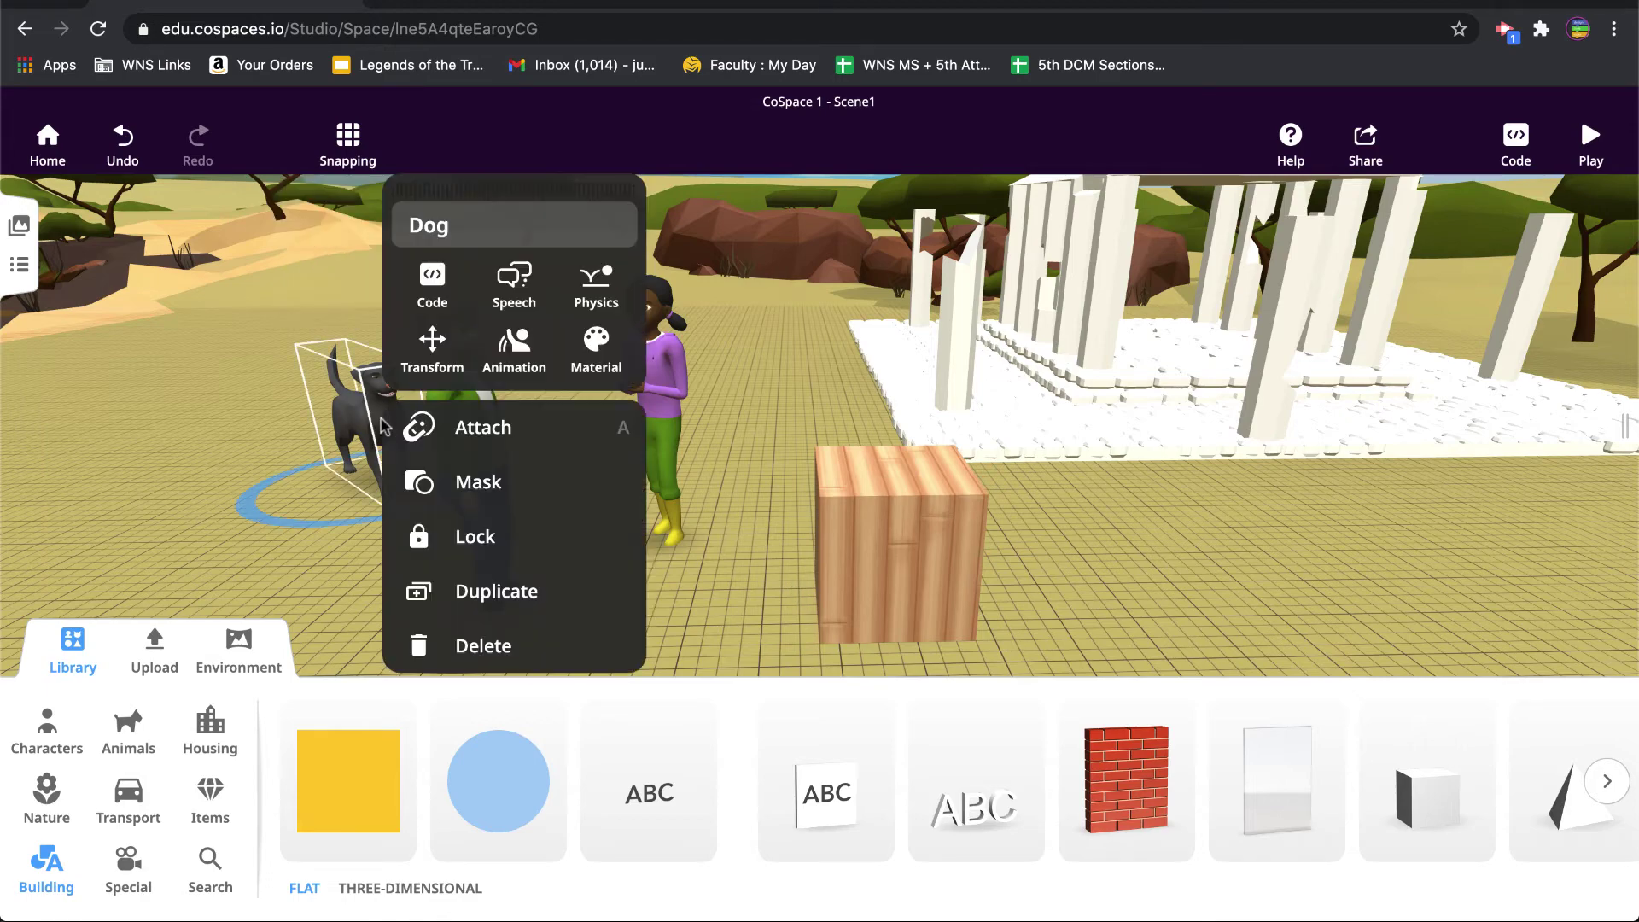
pyautogui.click(503, 441)
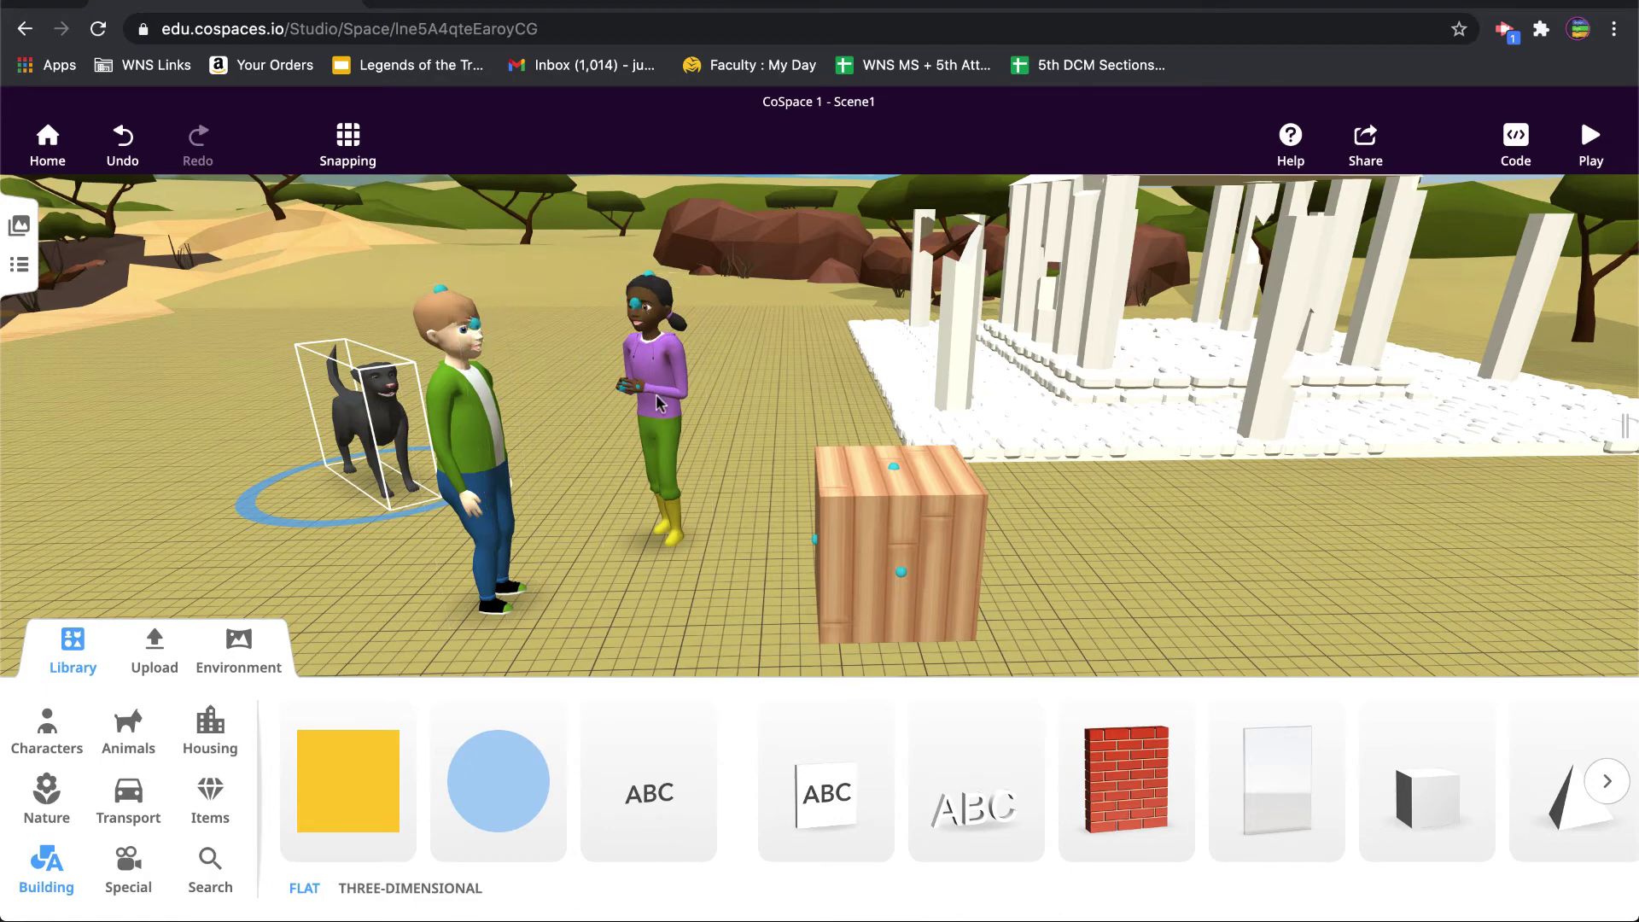
pyautogui.click(893, 470)
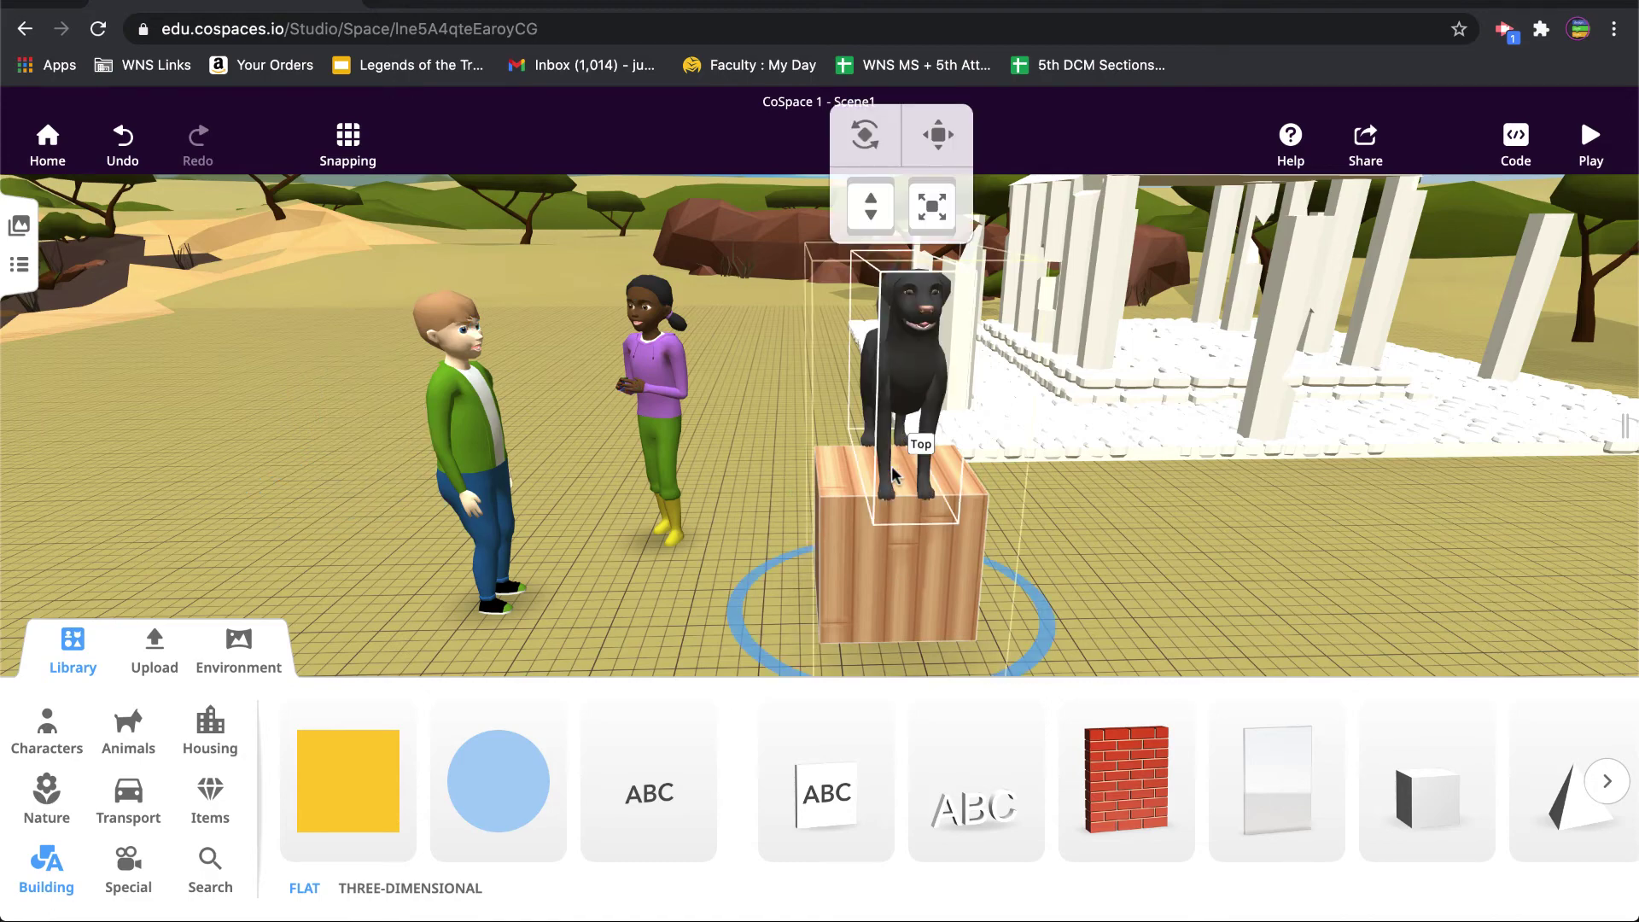
pyautogui.moveTo(932, 206); pyautogui.dragTo(915, 280)
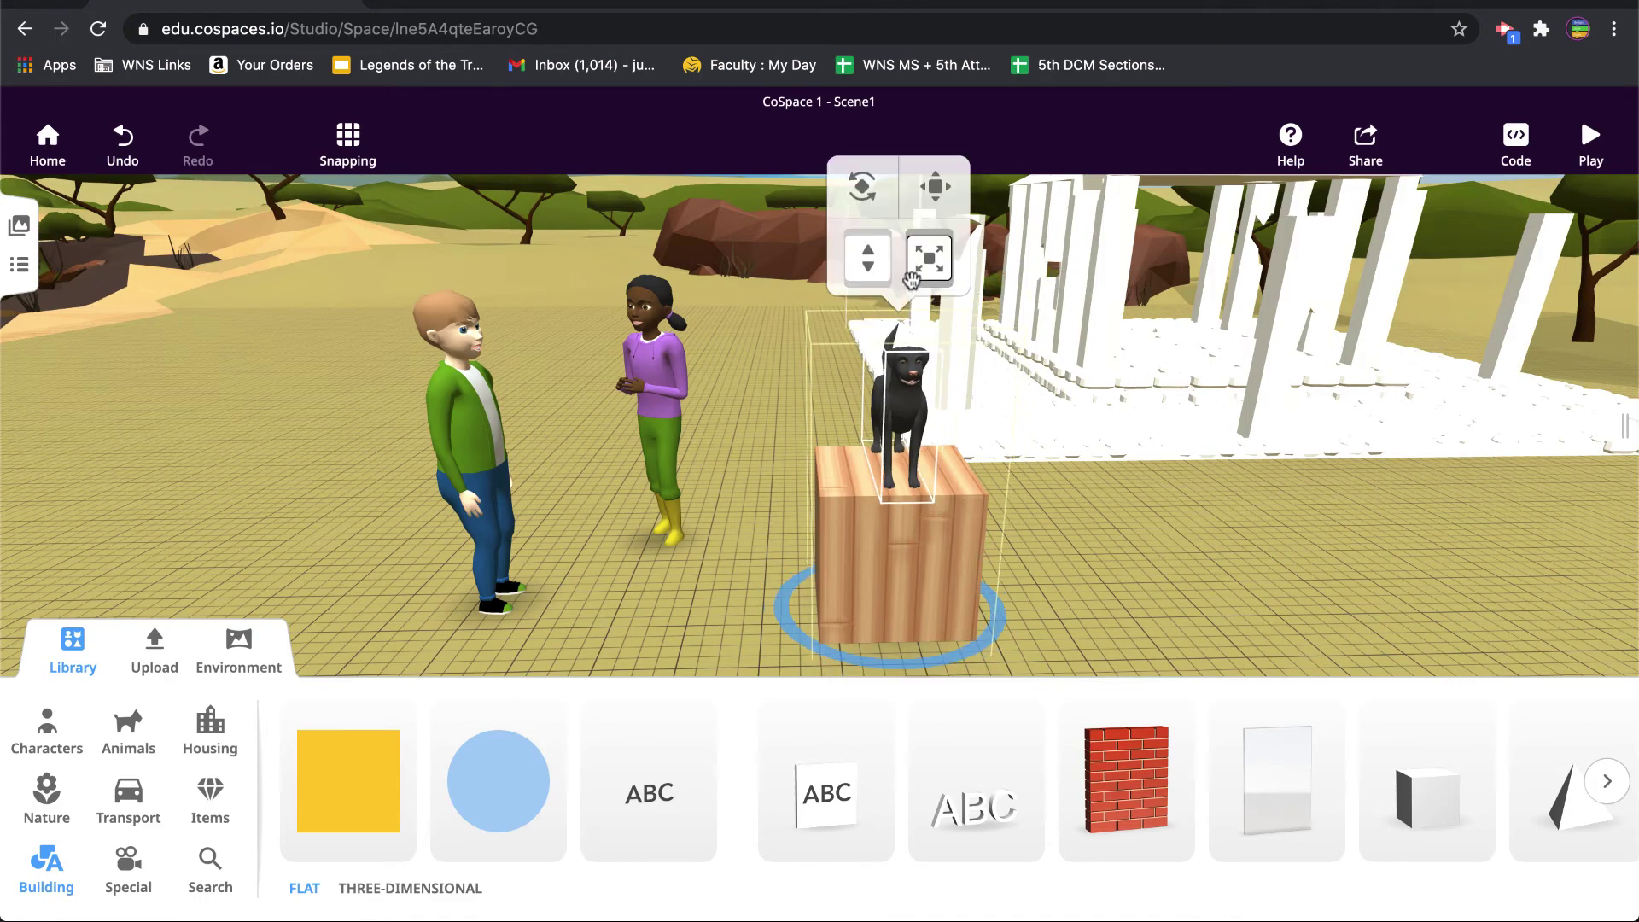
# - Set the animation of the dog on the cuboid to Play
pyautogui.rightClick(918, 410)
pyautogui.click(1050, 355)
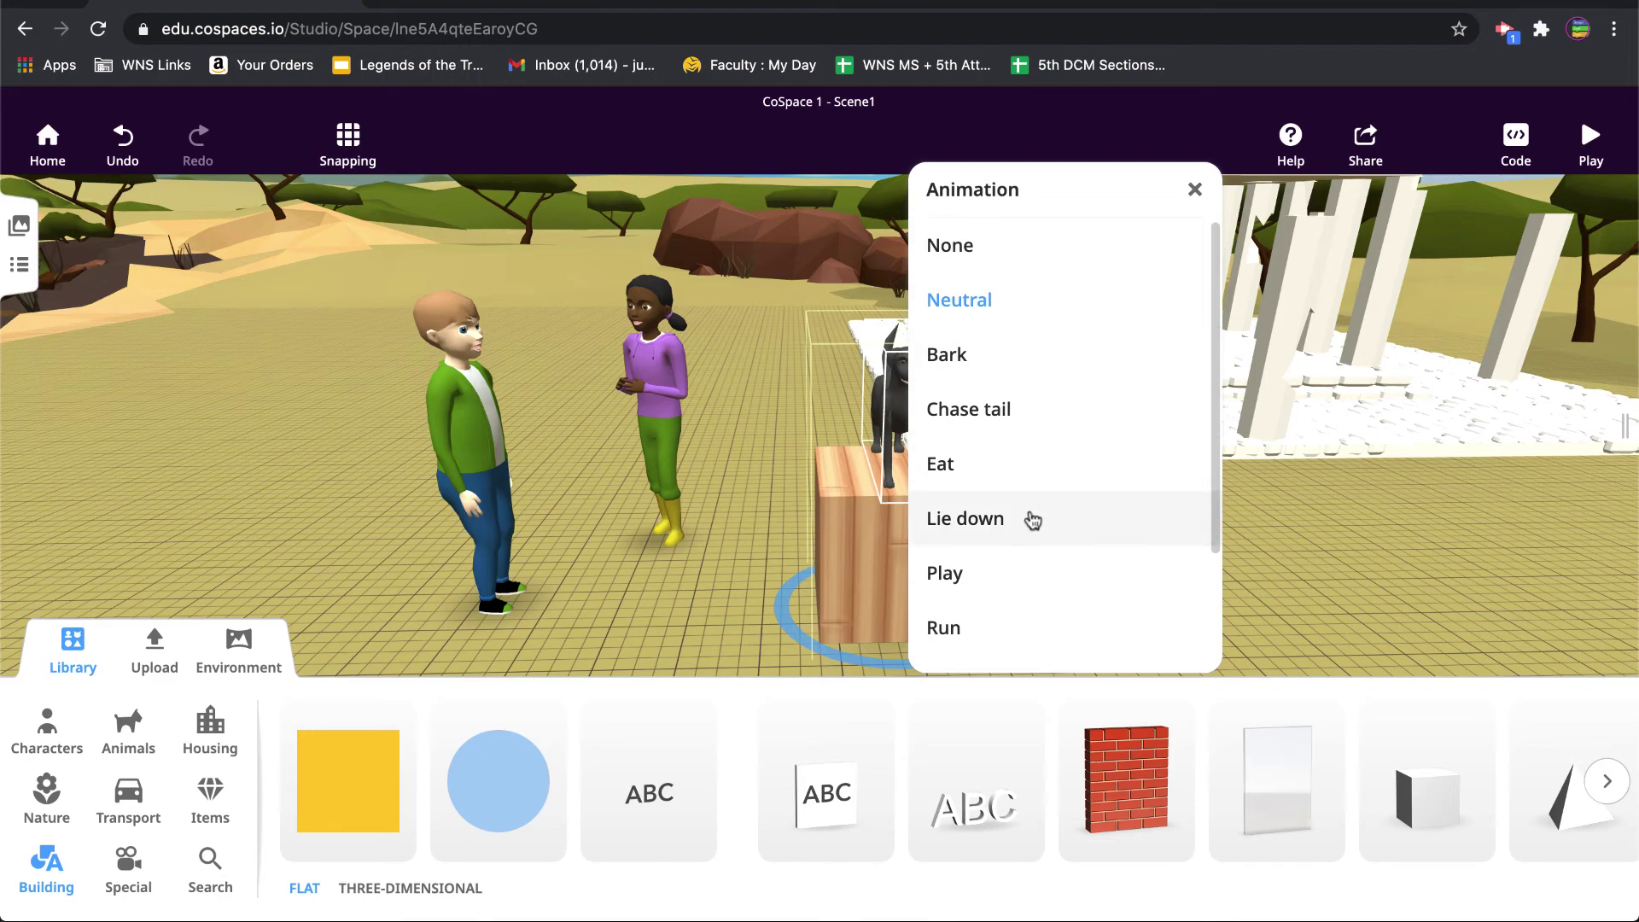
pyautogui.click(1019, 583)
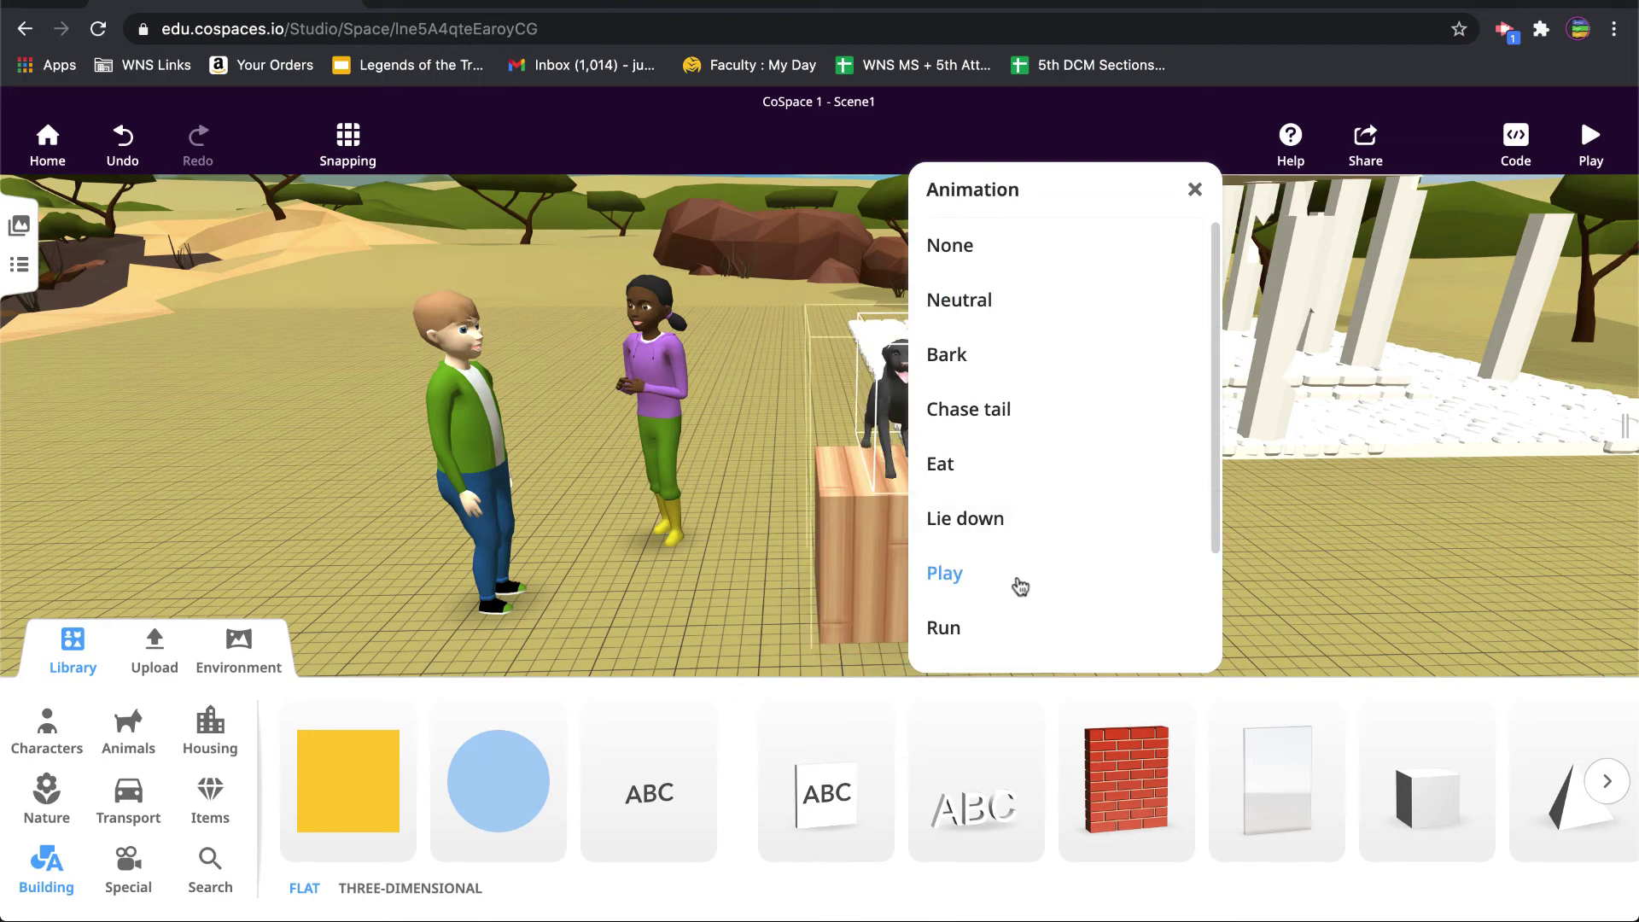
pyautogui.click(1197, 196)
pyautogui.click(1244, 534)
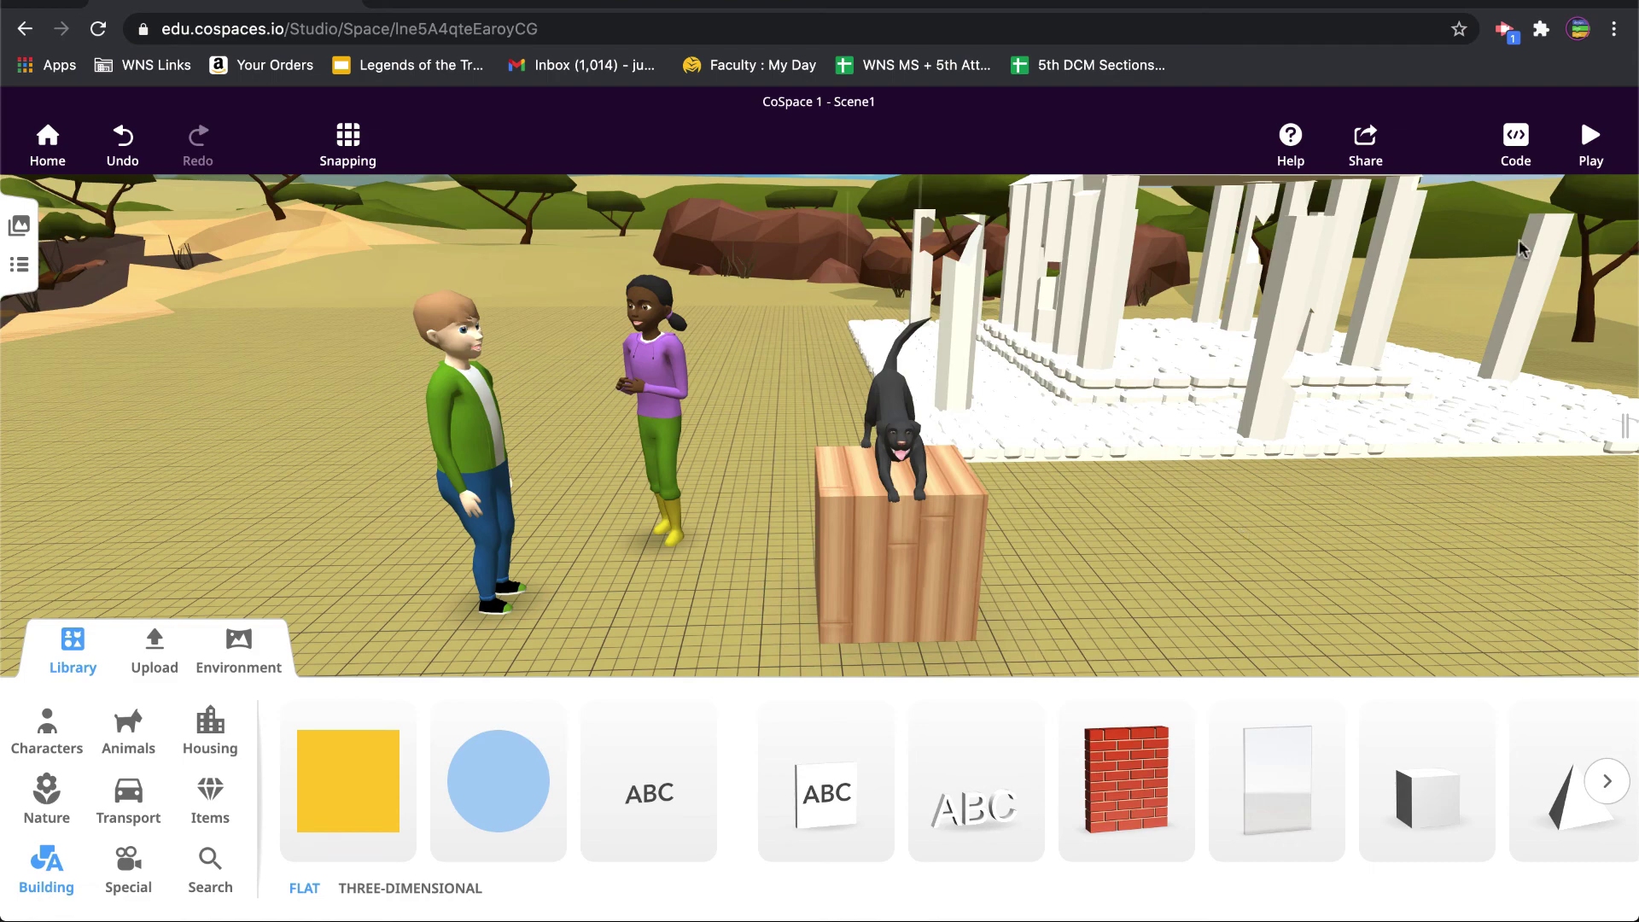
# - Play the scene and move around in it to view the animated dog on the cuboid beside the characters
pyautogui.click(1590, 139)
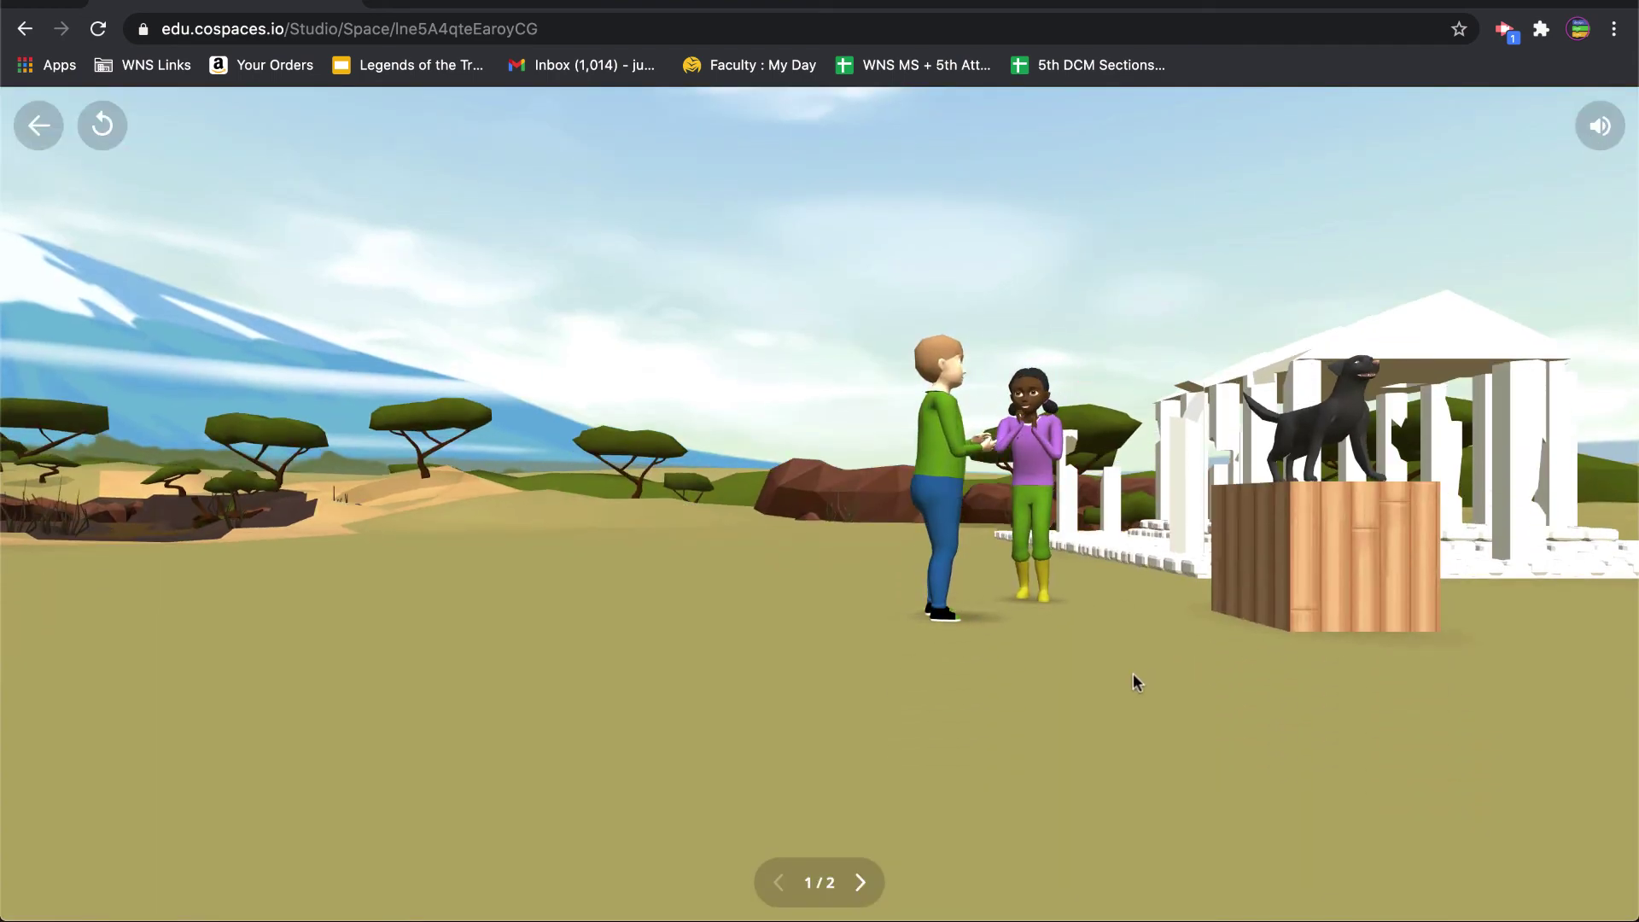
pyautogui.press('Up')
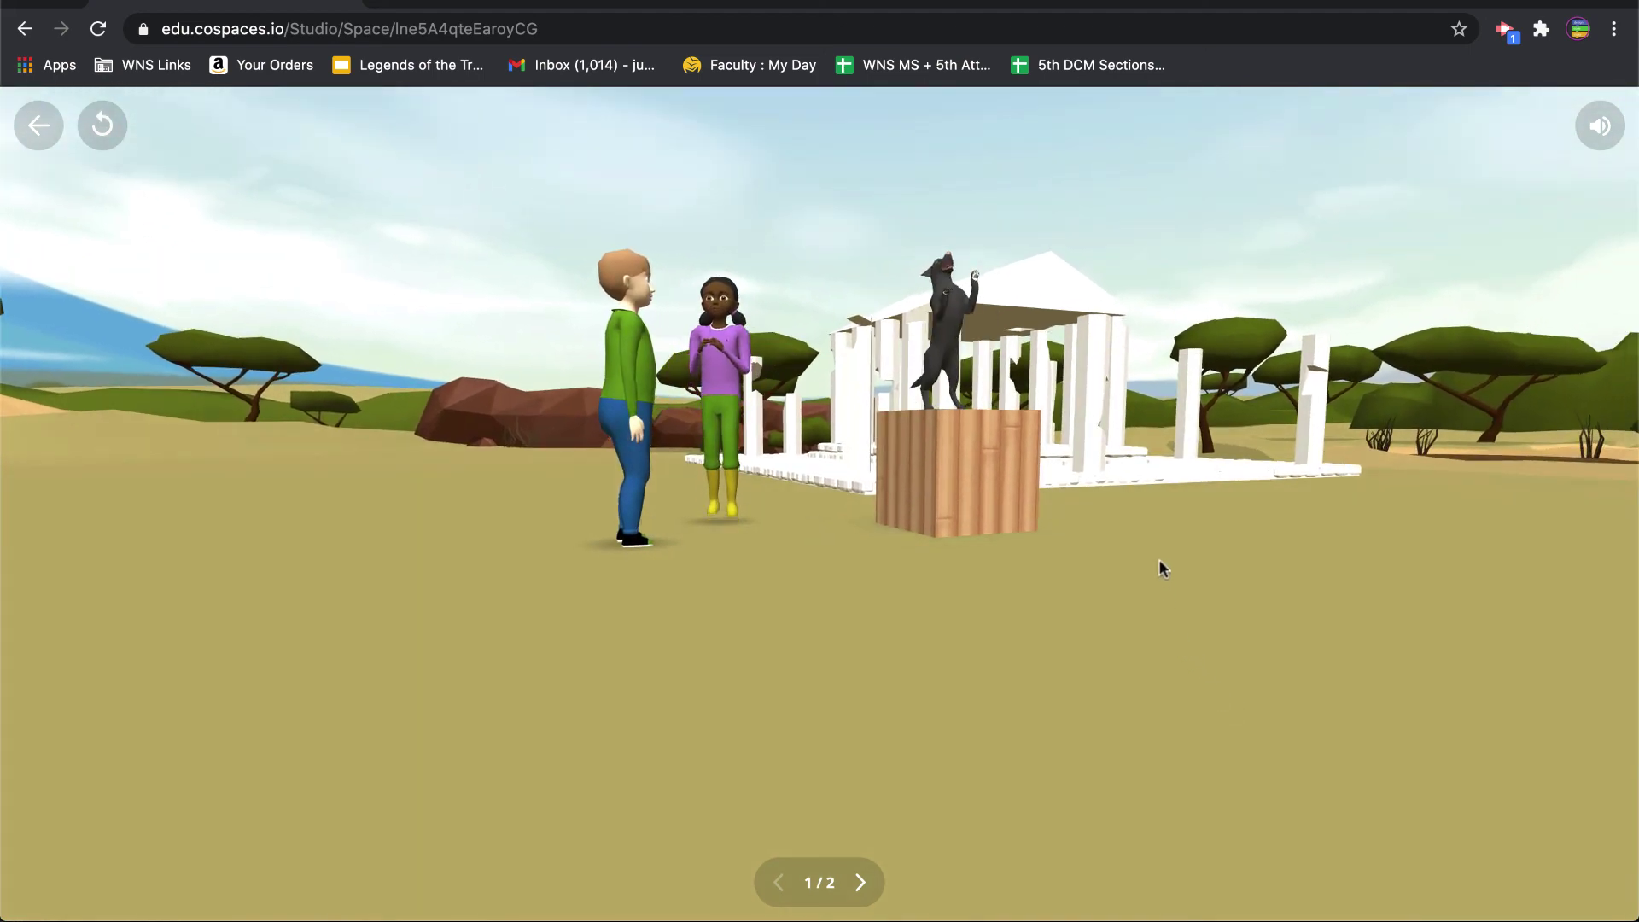
pyautogui.press('Right')
pyautogui.press('Right')
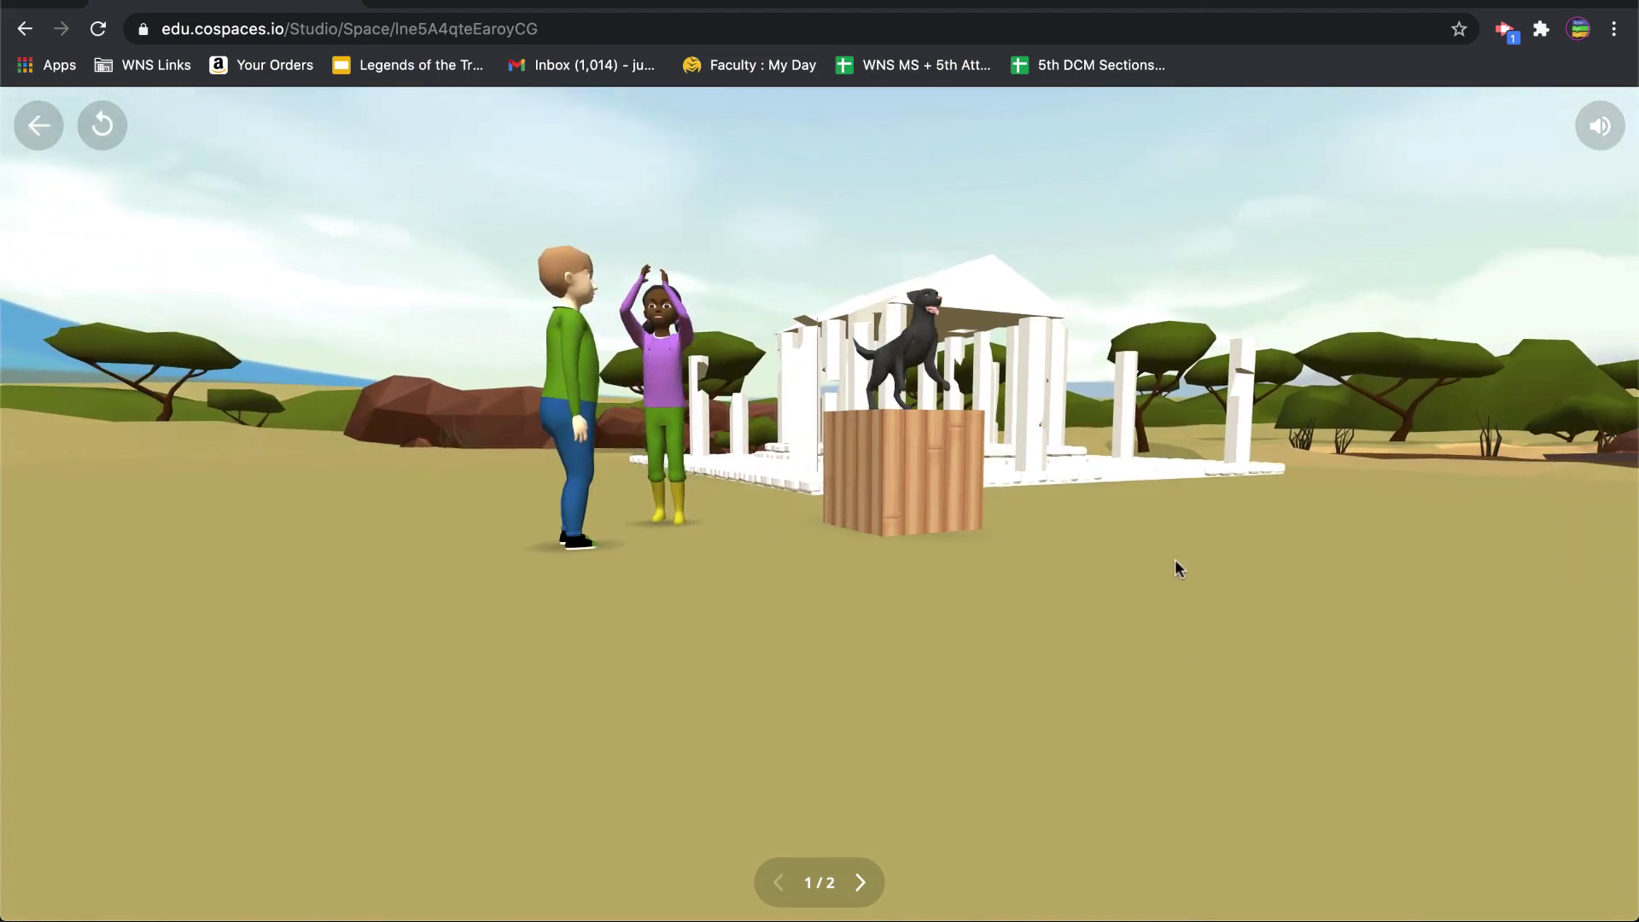